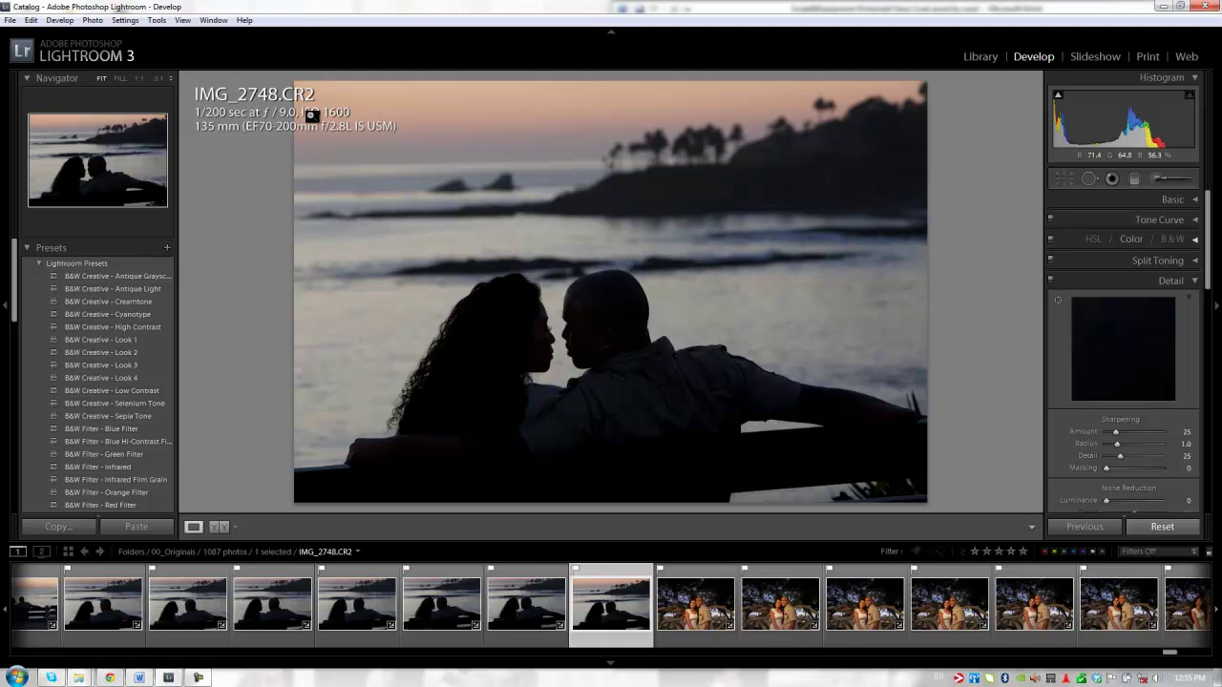
Enlarge the workspace by hiding the photo info overlay and the module picker in full-screen mode.
key(i)
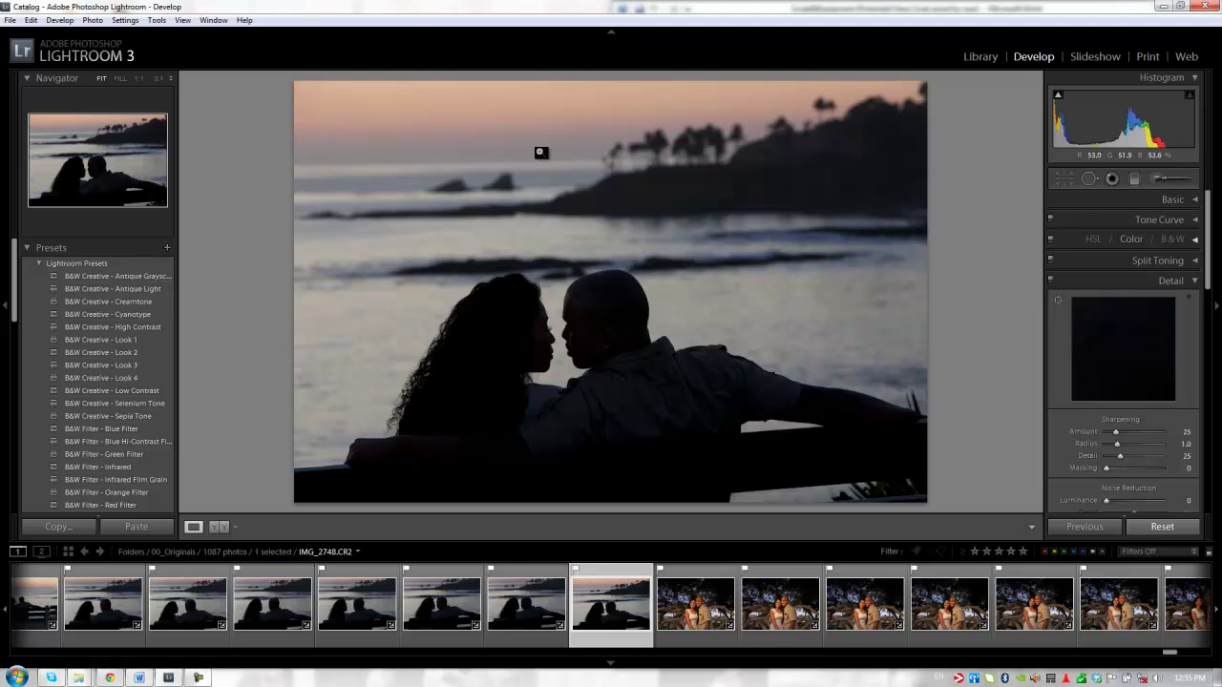
key(f)
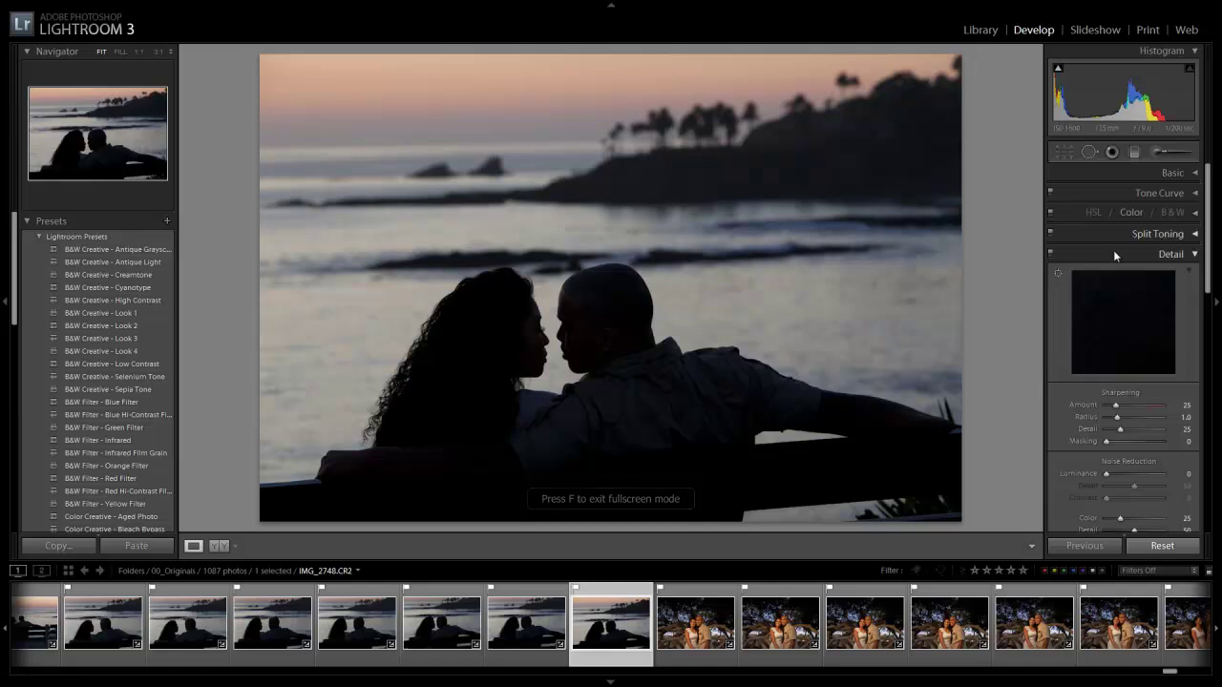
click(616, 8)
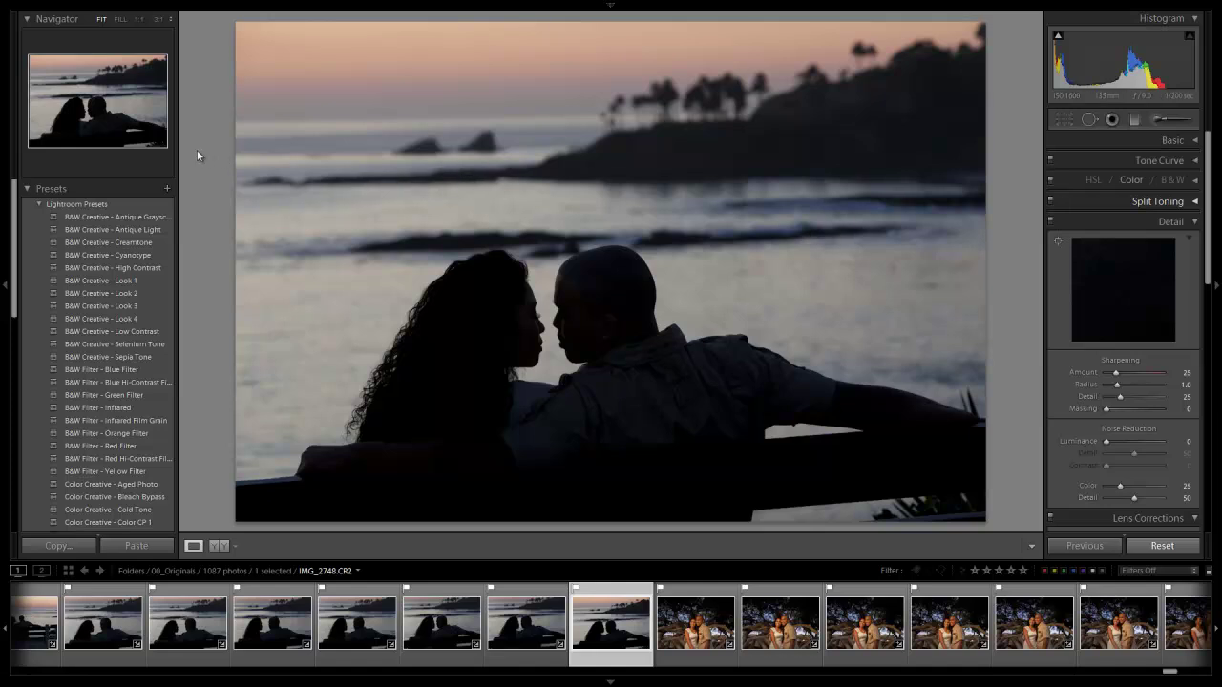
Straighten the photo with Crop & Straighten at an angle of 0.94 and apply the crop.
key(r)
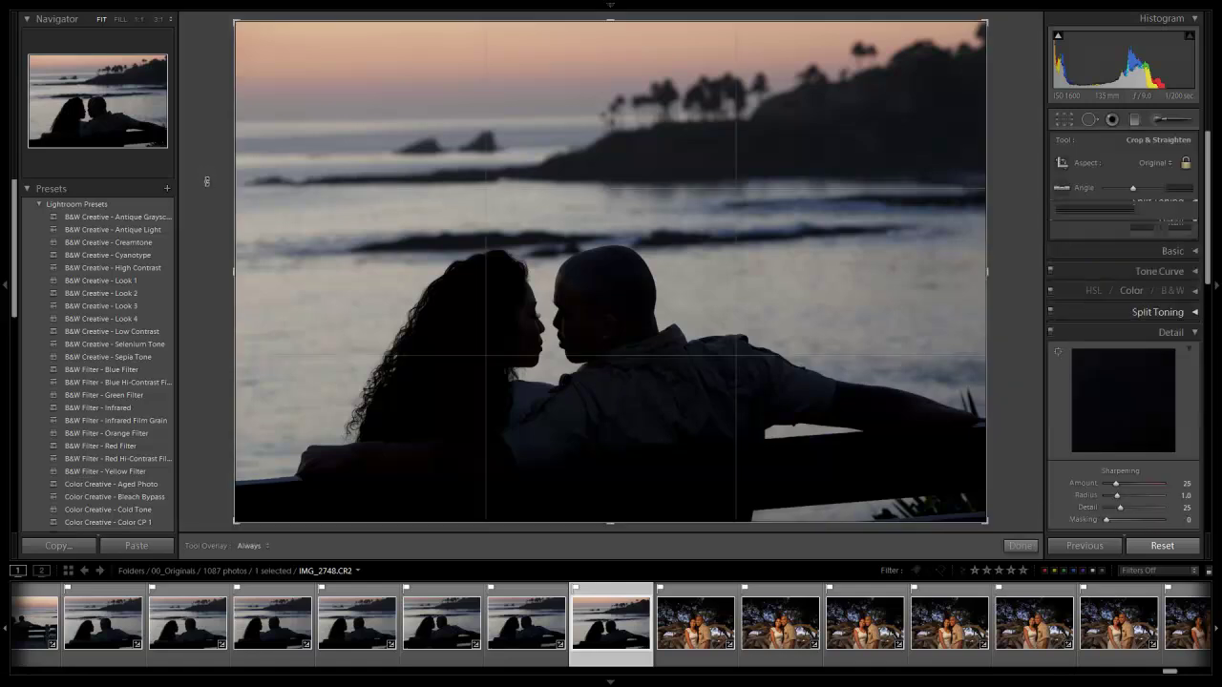
drag(202, 187, 207, 183)
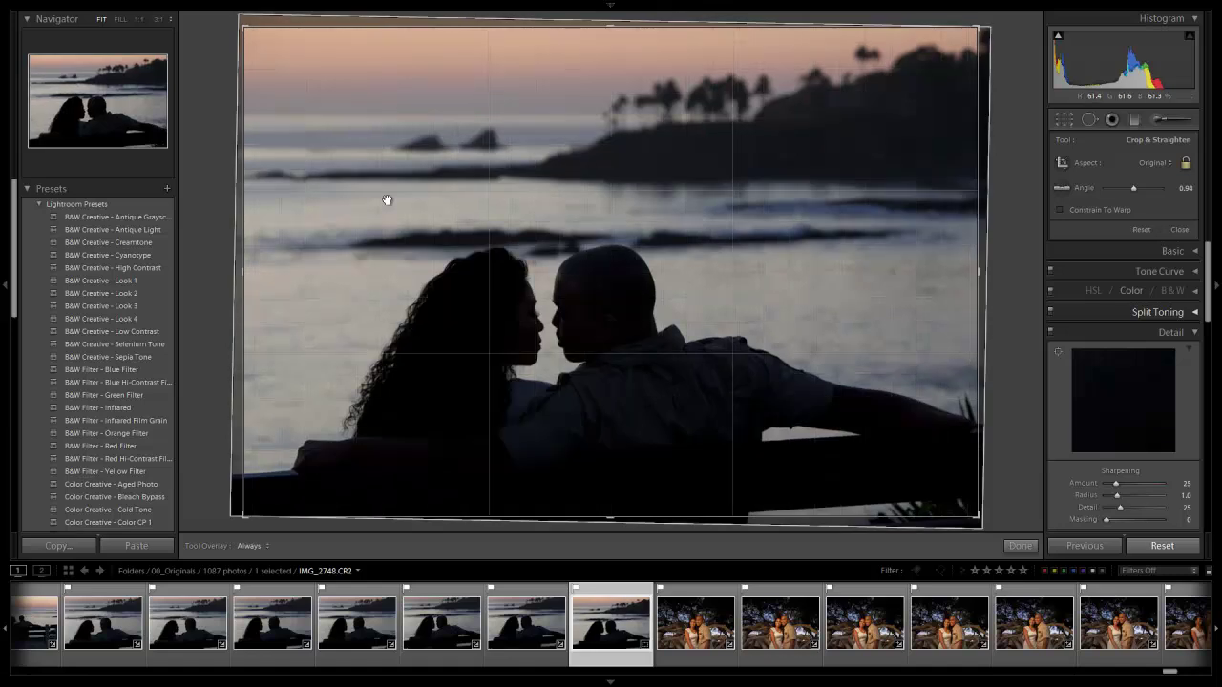
key(Return)
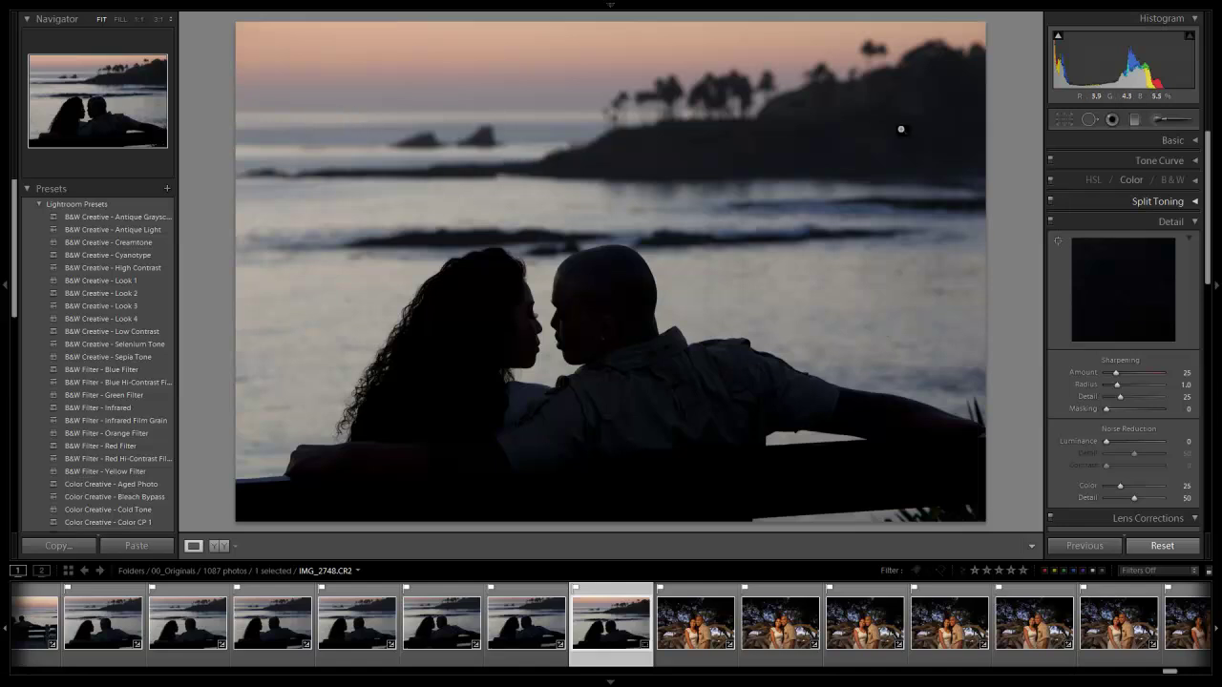
Warm the photo's white balance by setting the color temperature to 6253.
click(1176, 141)
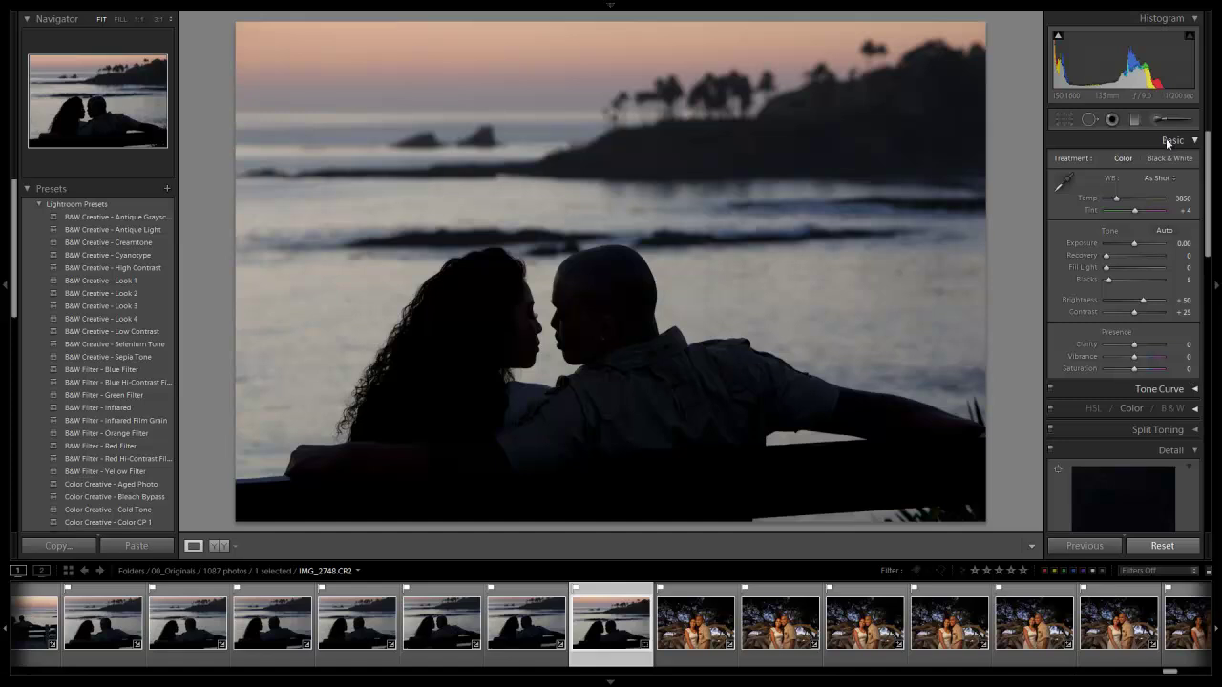
click(1176, 450)
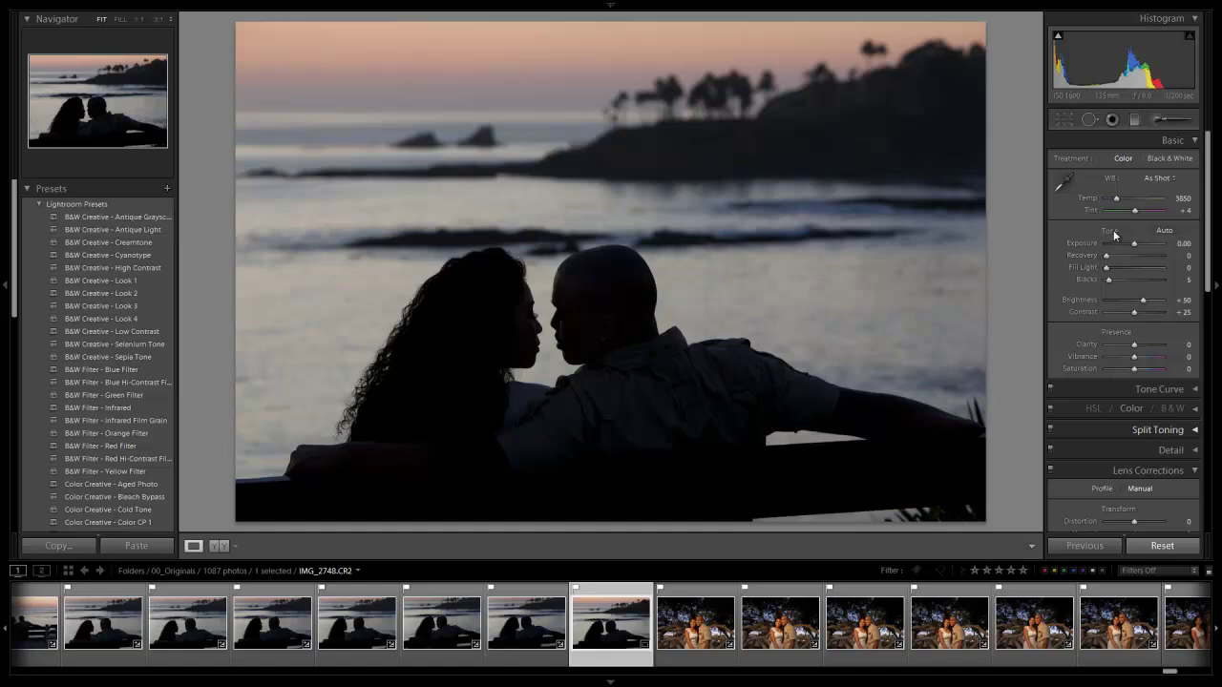
drag(1118, 198, 1131, 203)
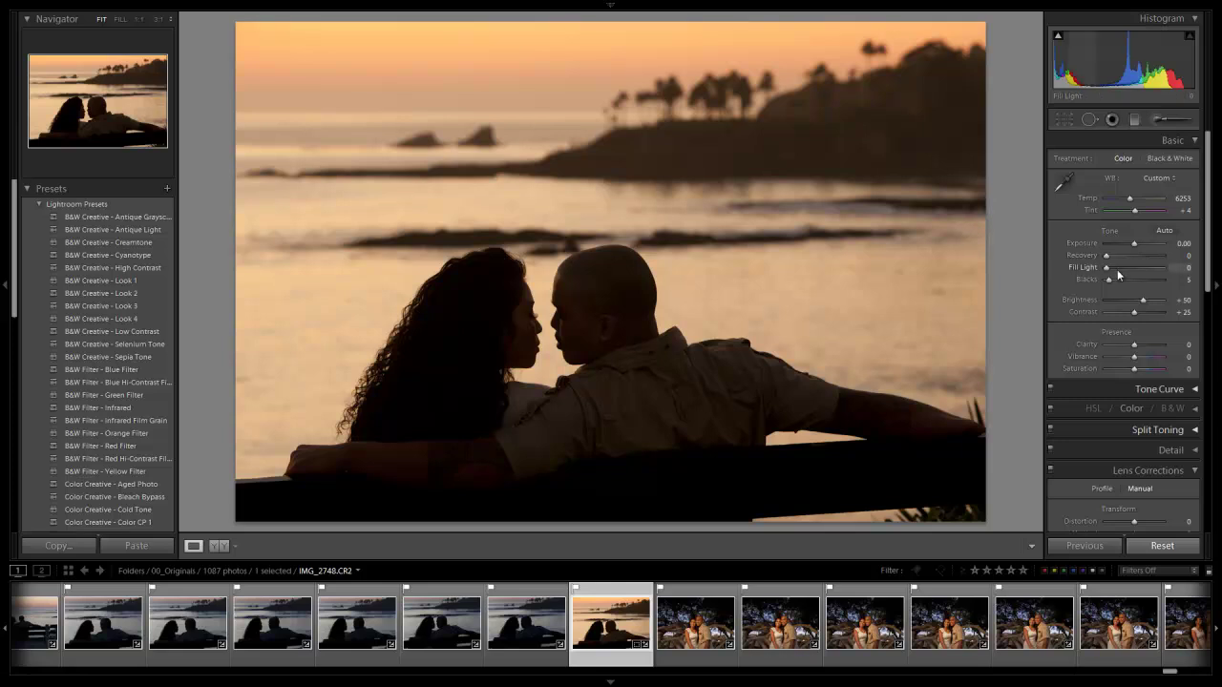
Try a Fill Light of 20, inspect the couple at 1:1 zoom, and reset Fill Light to 0.
key(shift)
key(shift+Up)
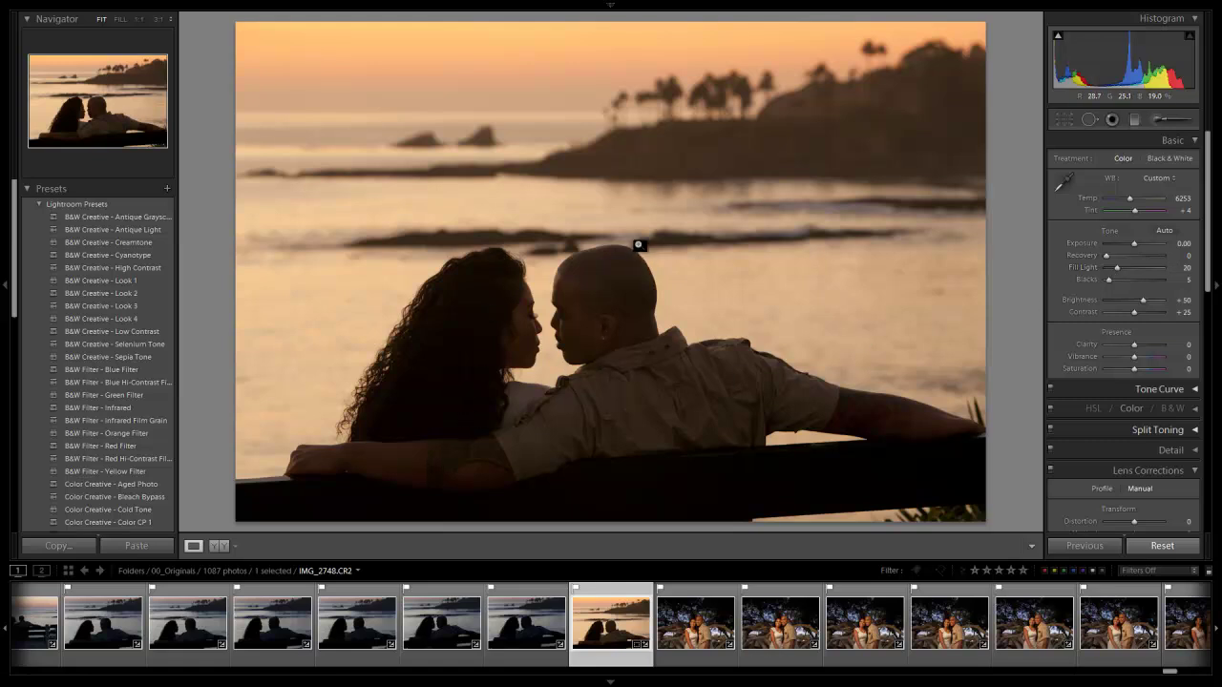
click(794, 128)
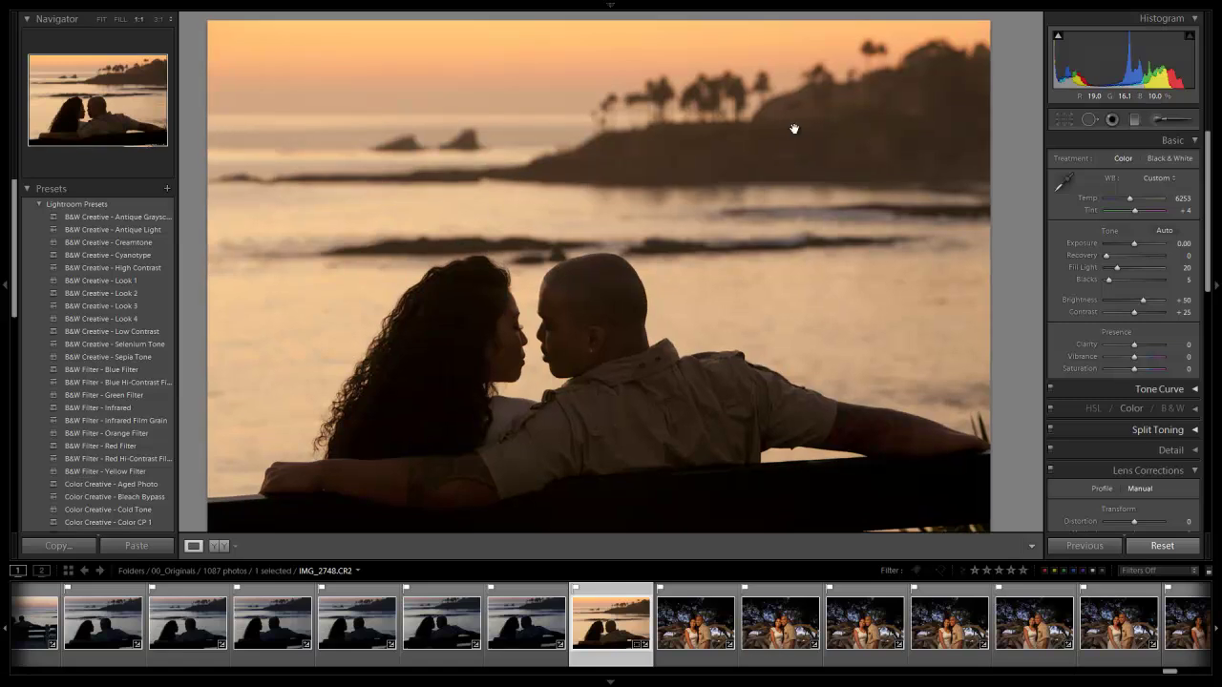
drag(545, 464, 744, 228)
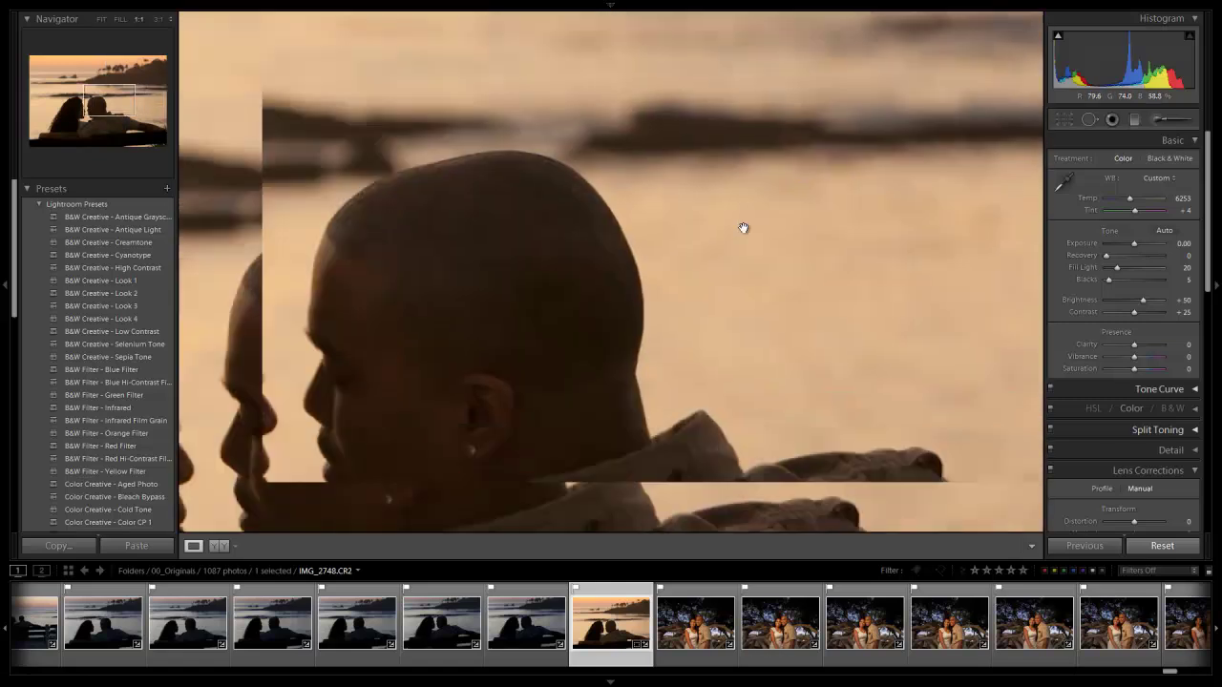
click(589, 305)
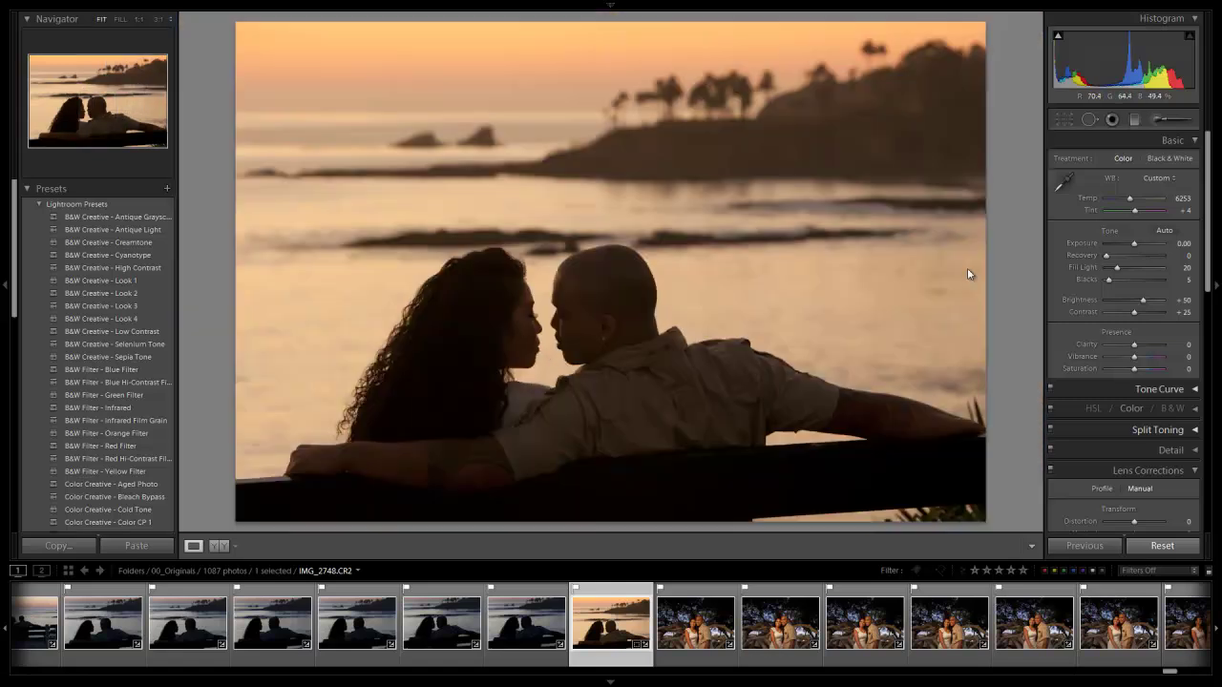
double_click(1088, 276)
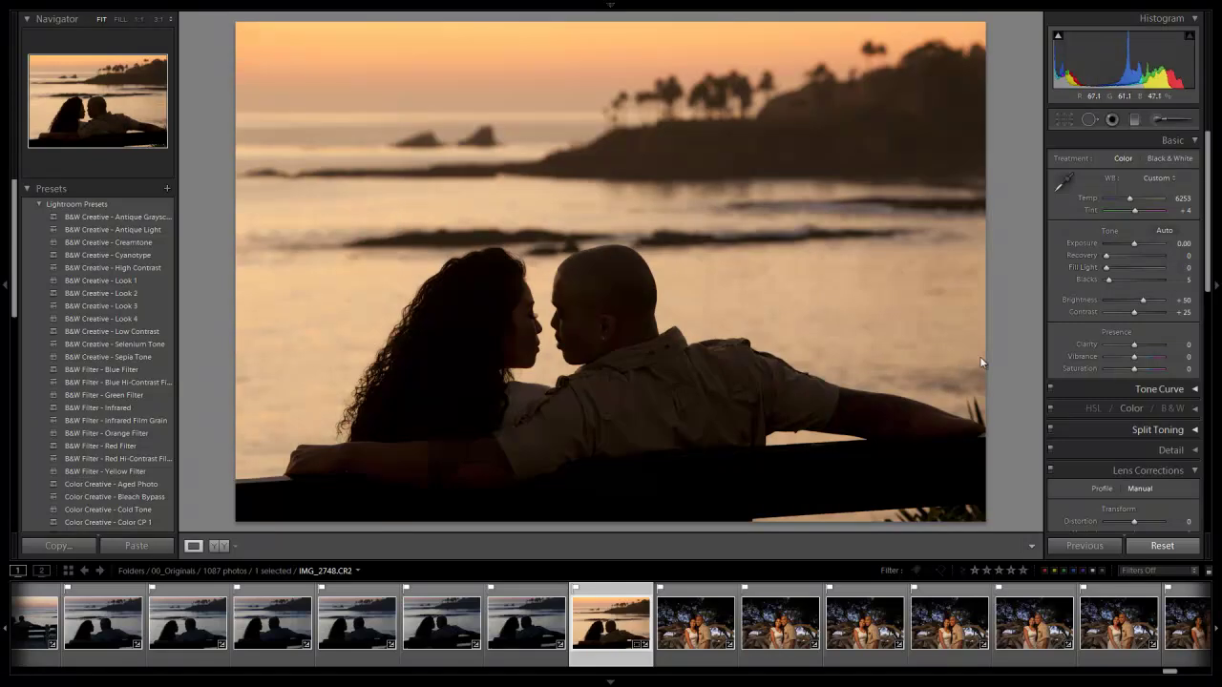
Test a Blacks value of 45, then settle on a Blacks value of 7.
key(Up)
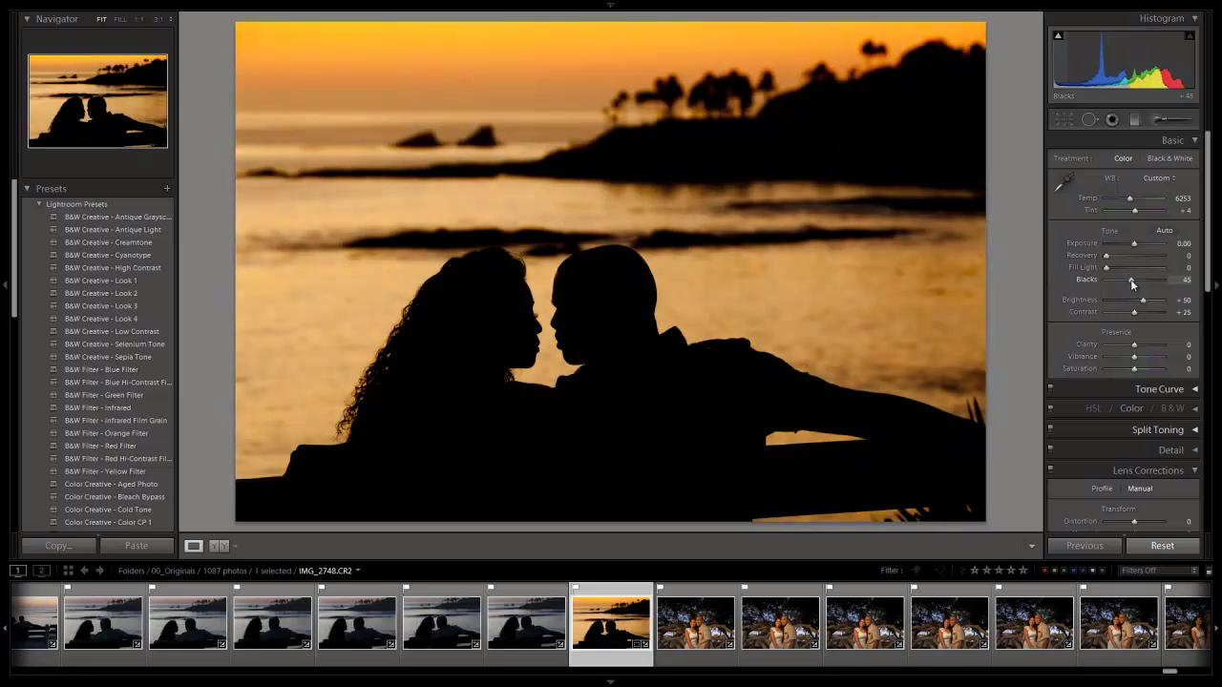
drag(1126, 281, 1108, 288)
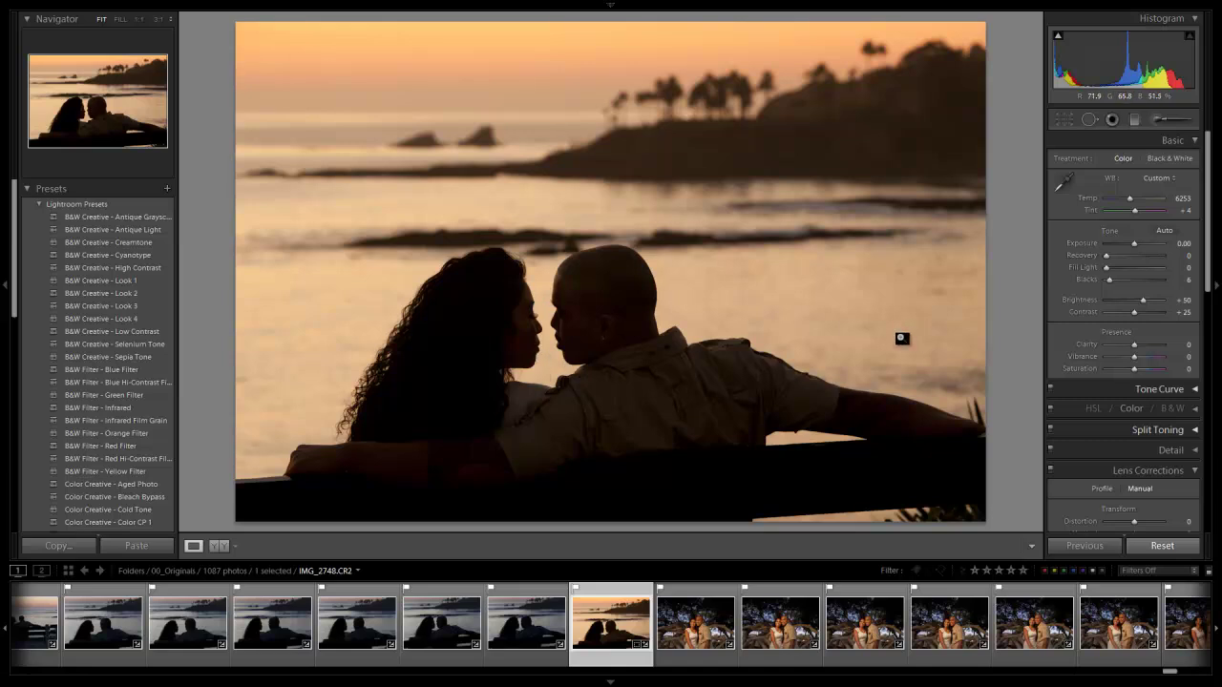
mouse_move(1112, 276)
mouse_down()
mouse_move(1129, 277)
mouse_move(1112, 283)
mouse_up()
Set Contrast to +60 and inspect the couple's faces at 1:1 zoom.
key(Up)
key(Up)
key(Up)
key(Up)
key(Up)
key(Up)
key(Up)
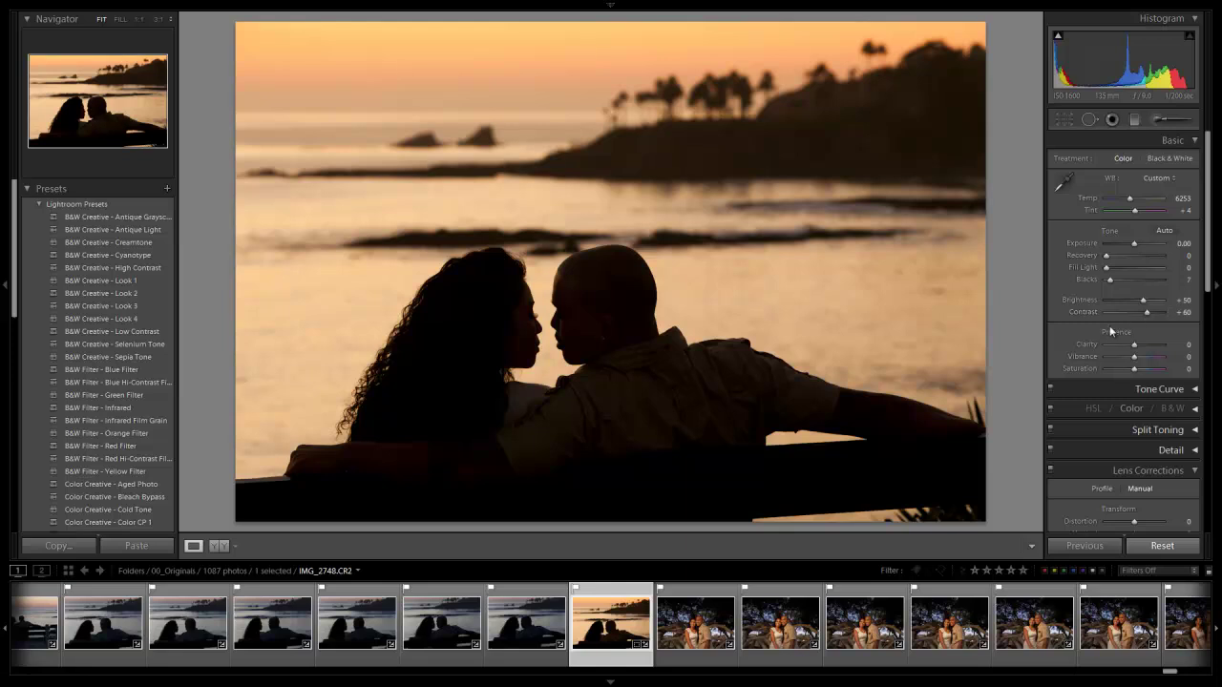
click(538, 324)
drag(540, 251, 610, 250)
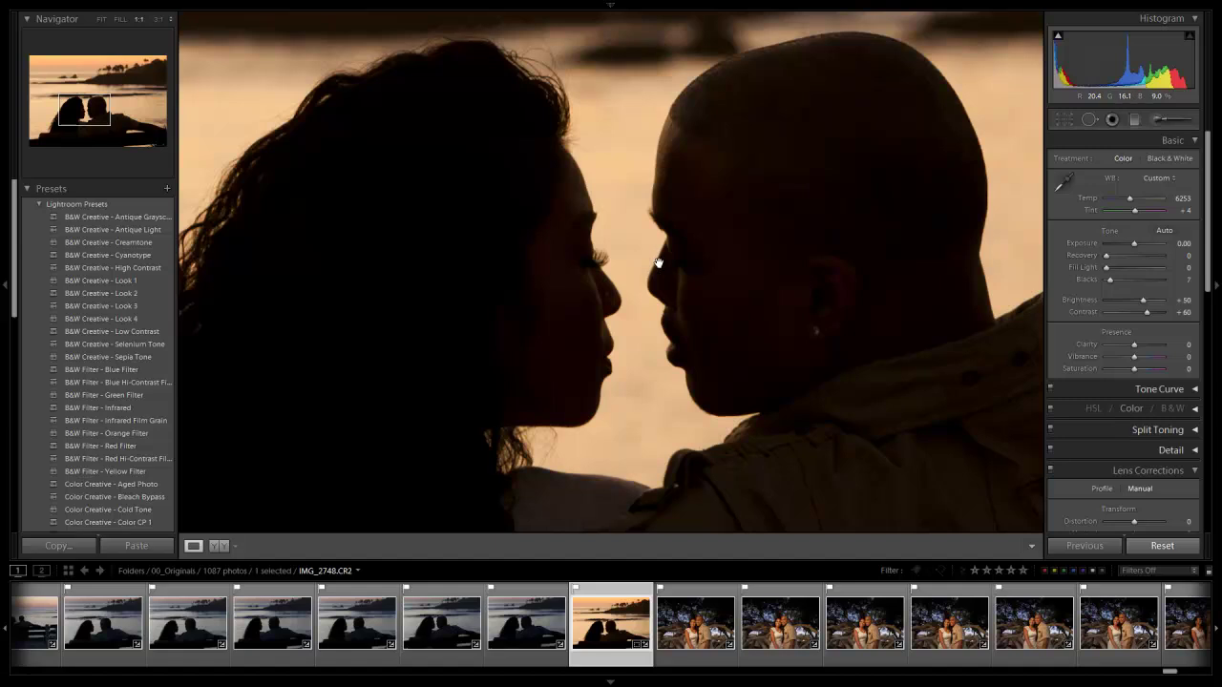
click(582, 430)
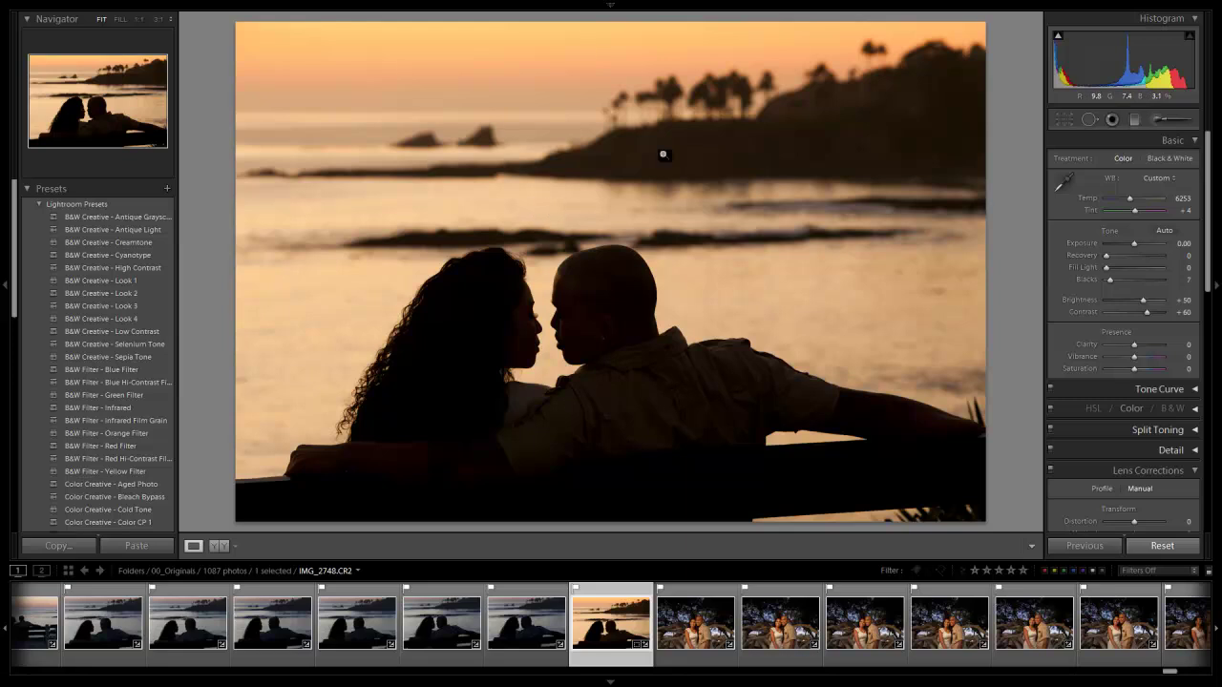
Adjust the presence settings to Clarity +24, Vibrance +30 and Saturation -10.
mouse_move(1136, 346)
mouse_down()
mouse_move(1165, 345)
mouse_move(1141, 349)
mouse_up()
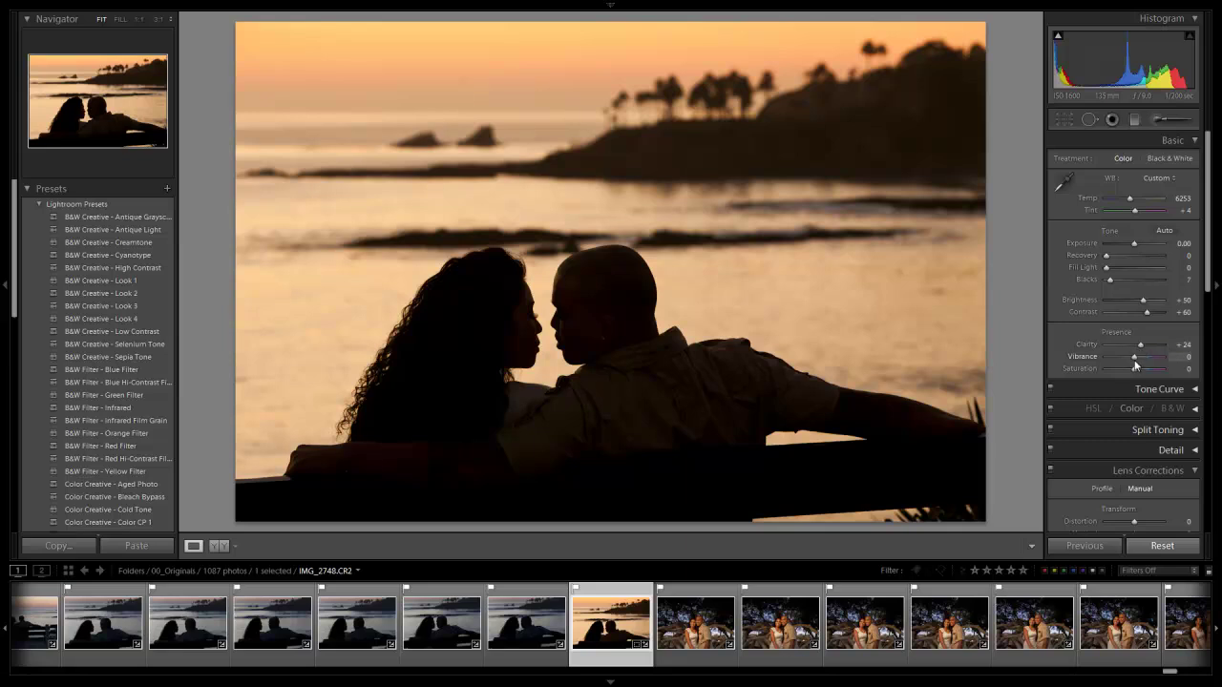
key(shift)
key(shift+equal)
key(equal)
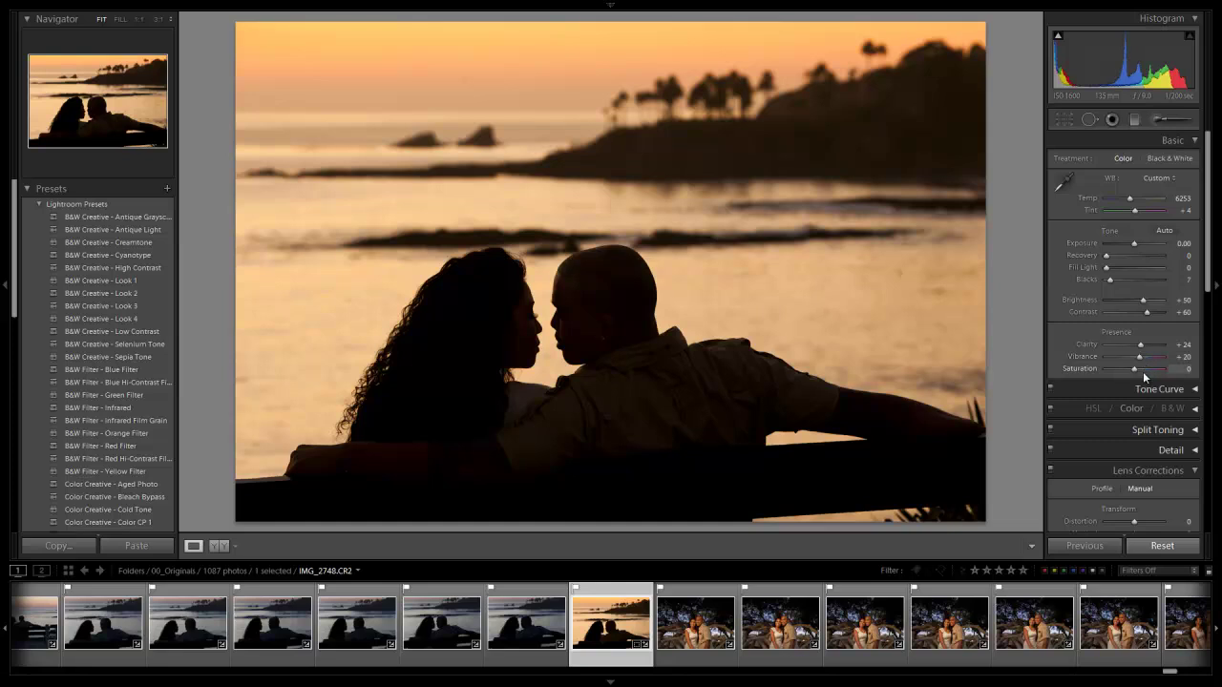
key(minus)
key(minus)
key(shift+equal)
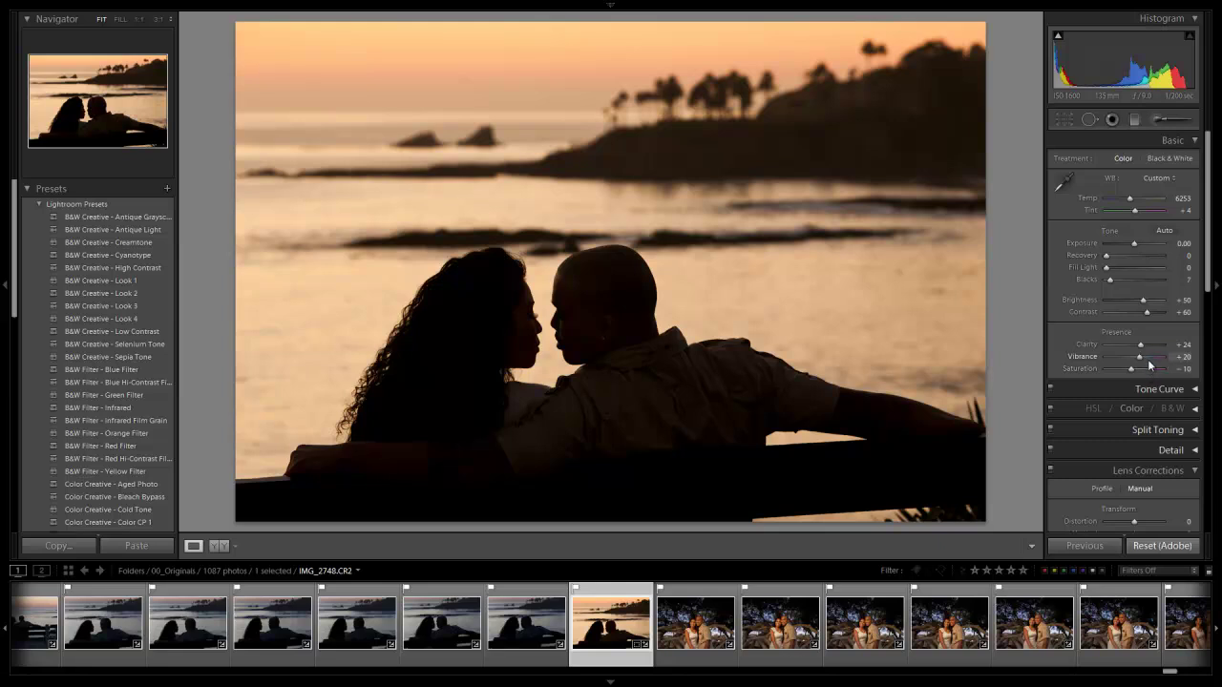
key(minus)
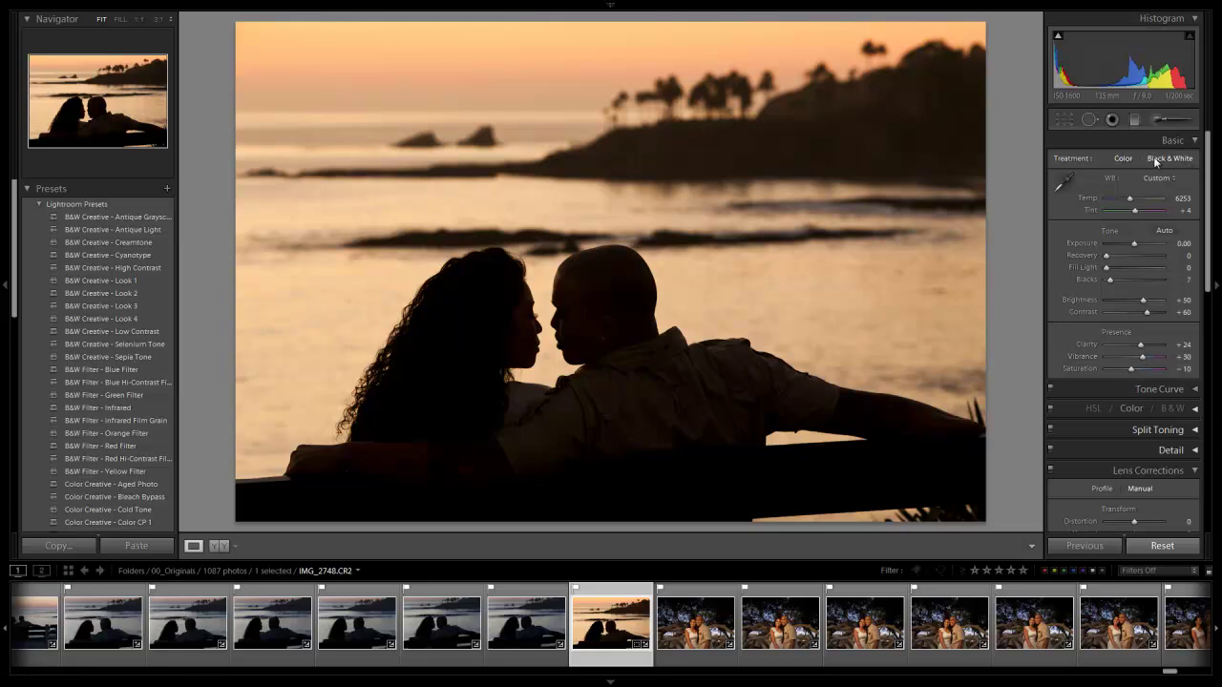
Split-tone the shadows with a blue tint of hue 224 and saturation 25.
click(1184, 143)
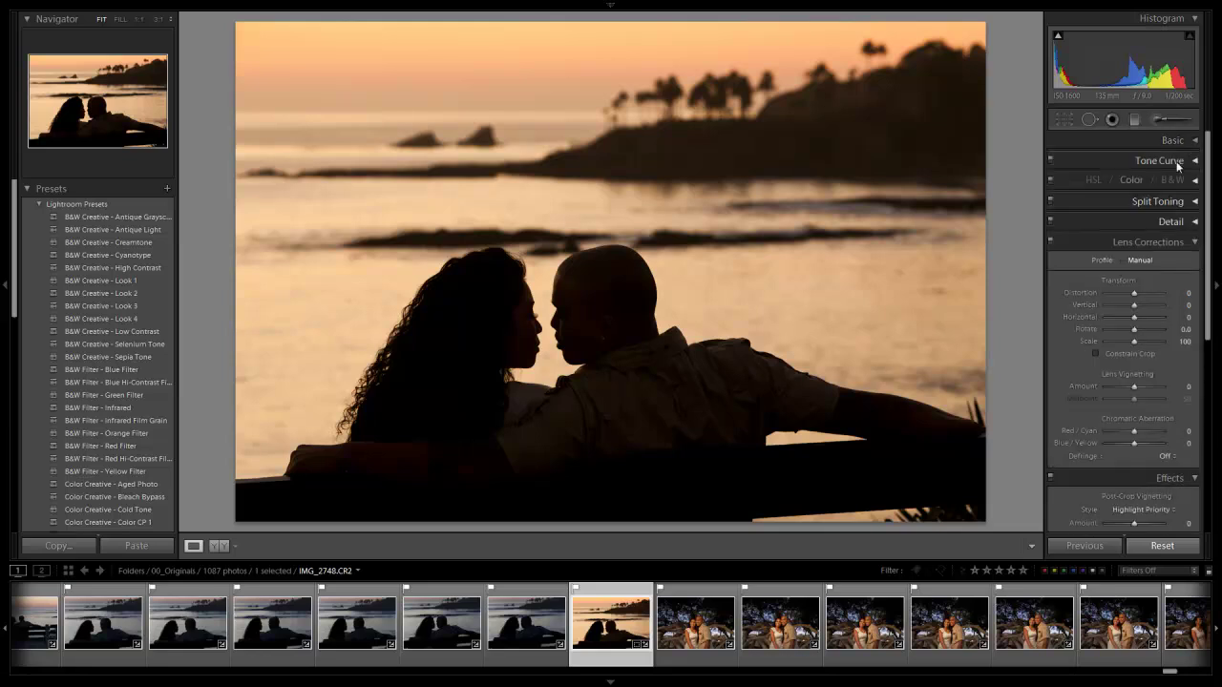
click(1171, 203)
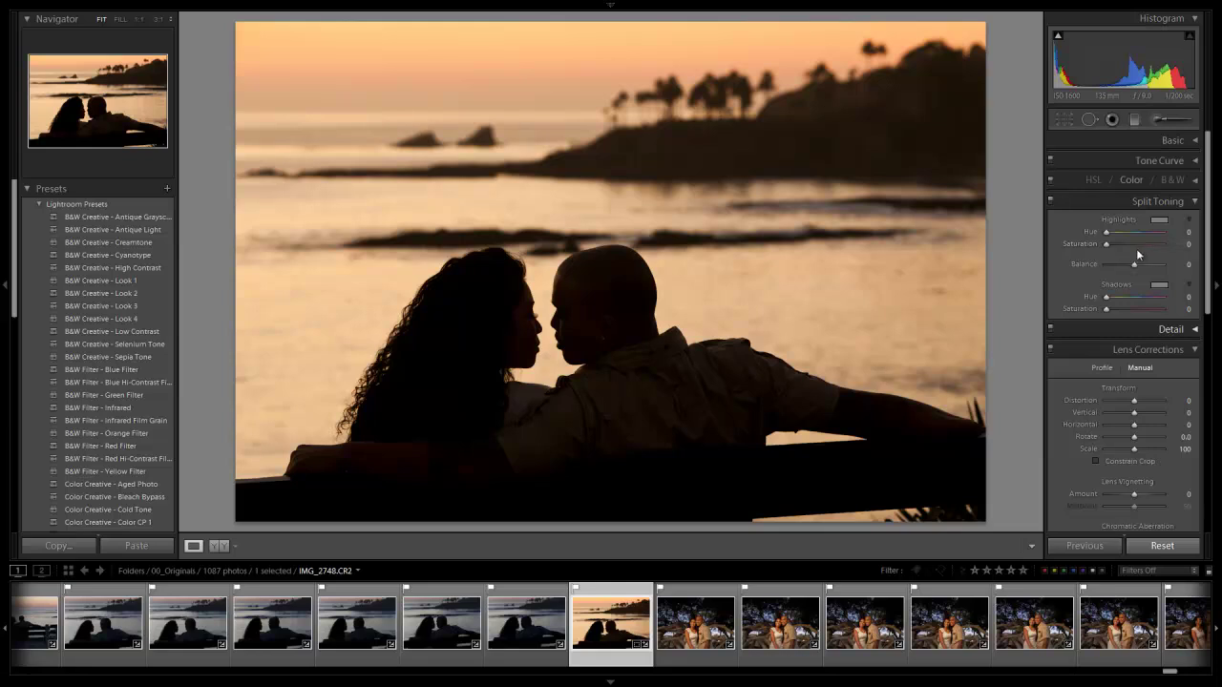
click(1143, 298)
click(1158, 284)
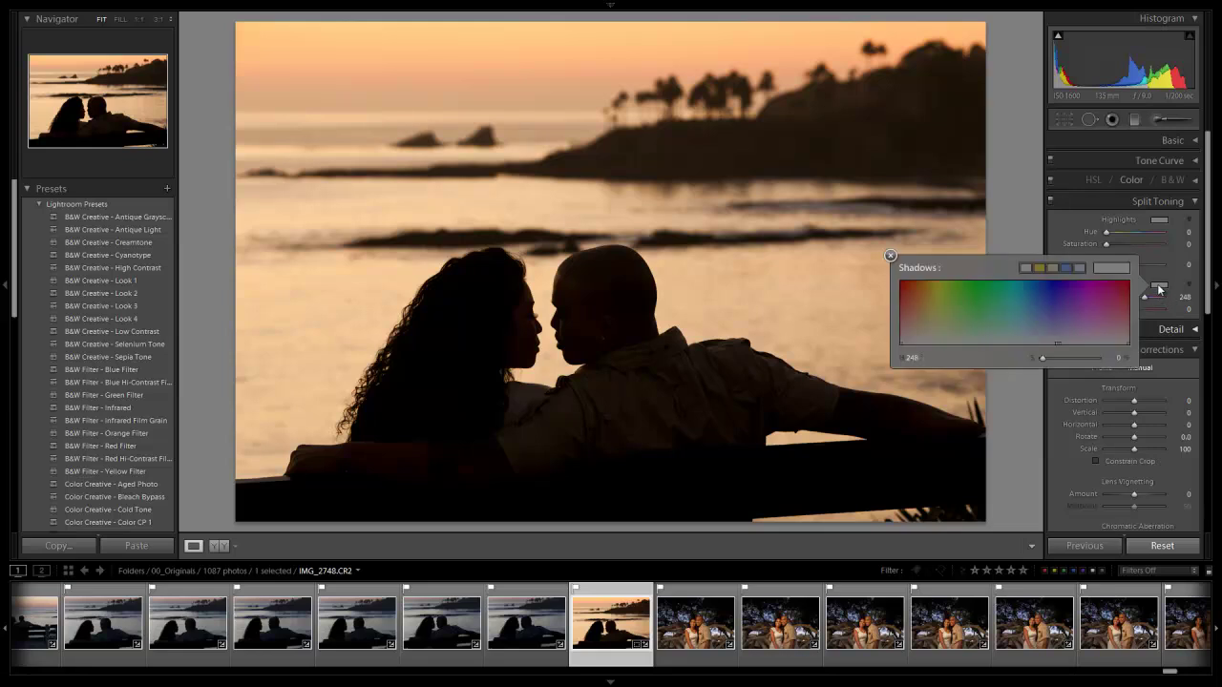
click(1049, 328)
mouse_move(1050, 330)
mouse_down()
mouse_move(1038, 335)
mouse_move(1052, 290)
mouse_move(1043, 330)
mouse_up()
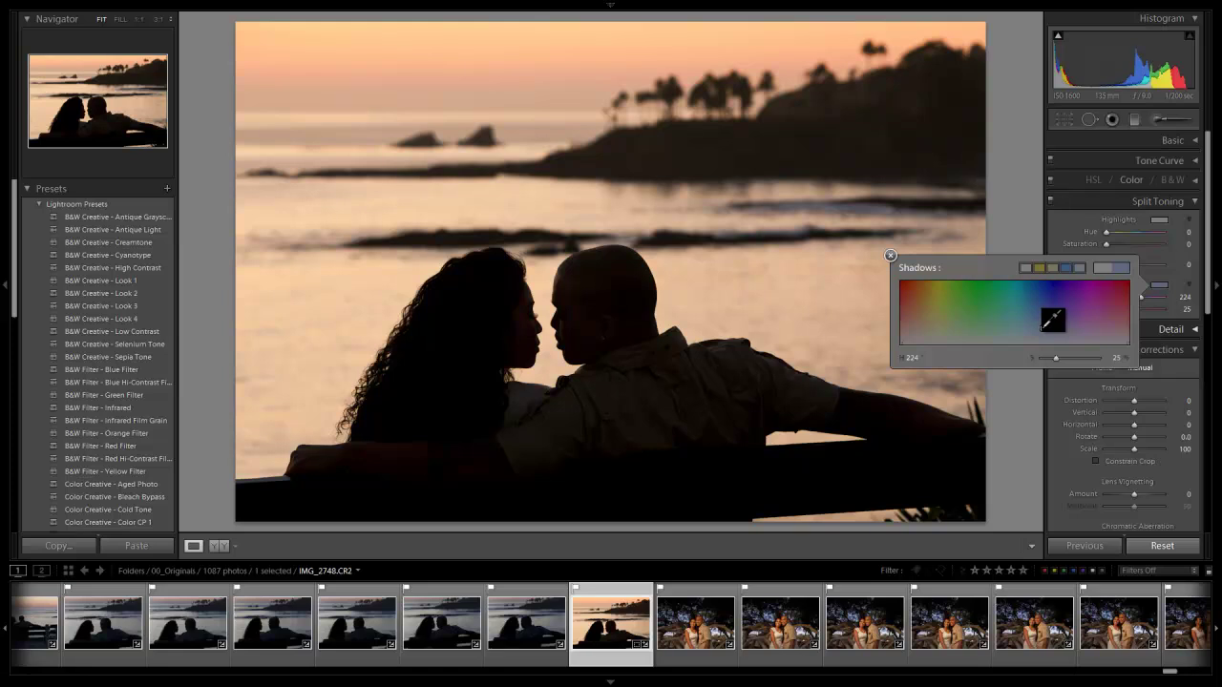
click(890, 256)
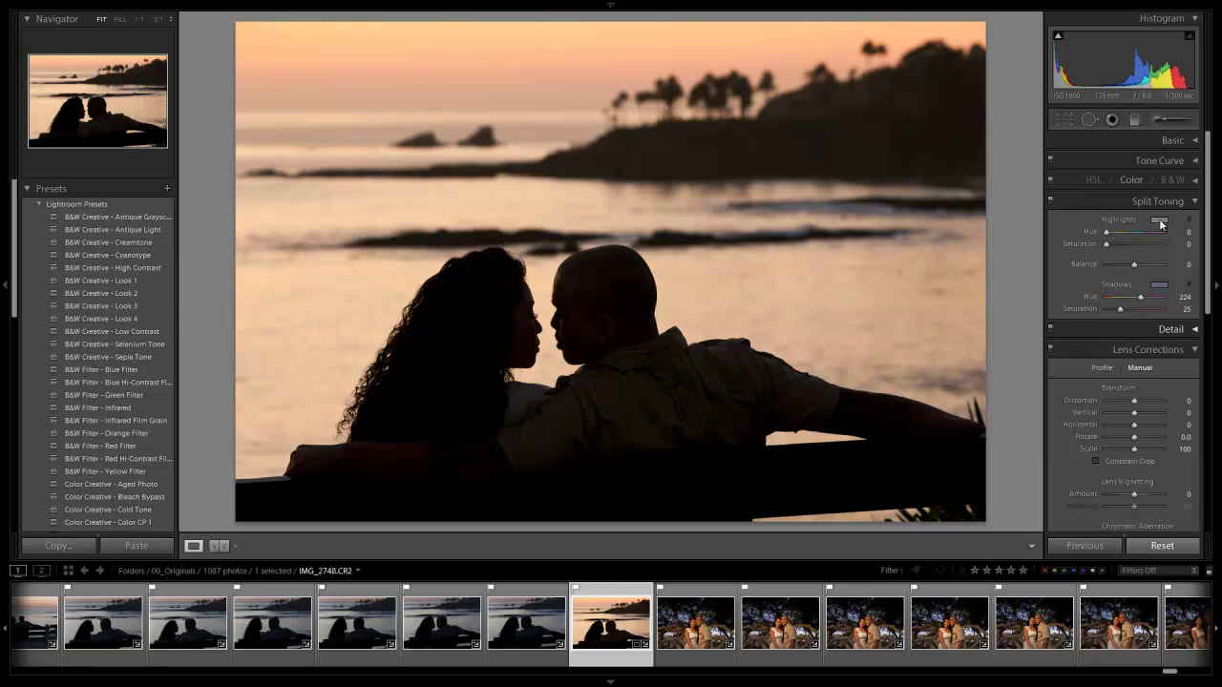
Split-tone the highlights with an orange tint of hue 37 and saturation 22, and shift the Balance toward the highlights.
click(1160, 222)
click(928, 257)
drag(927, 258, 923, 265)
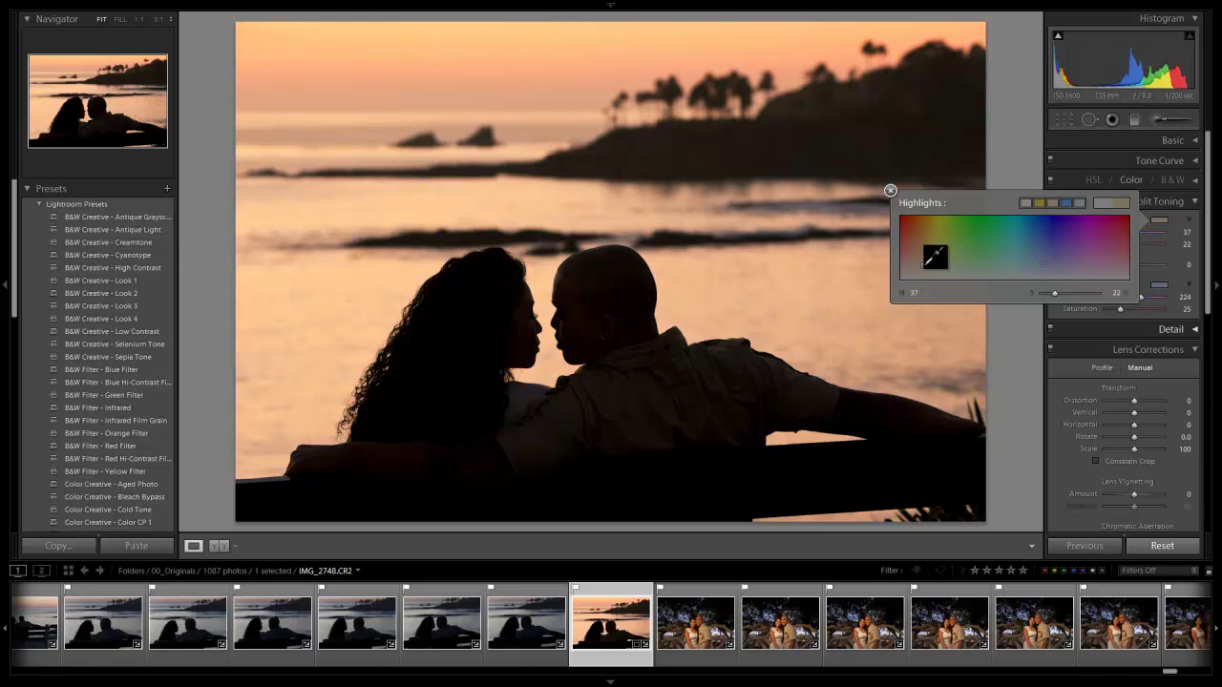
click(890, 190)
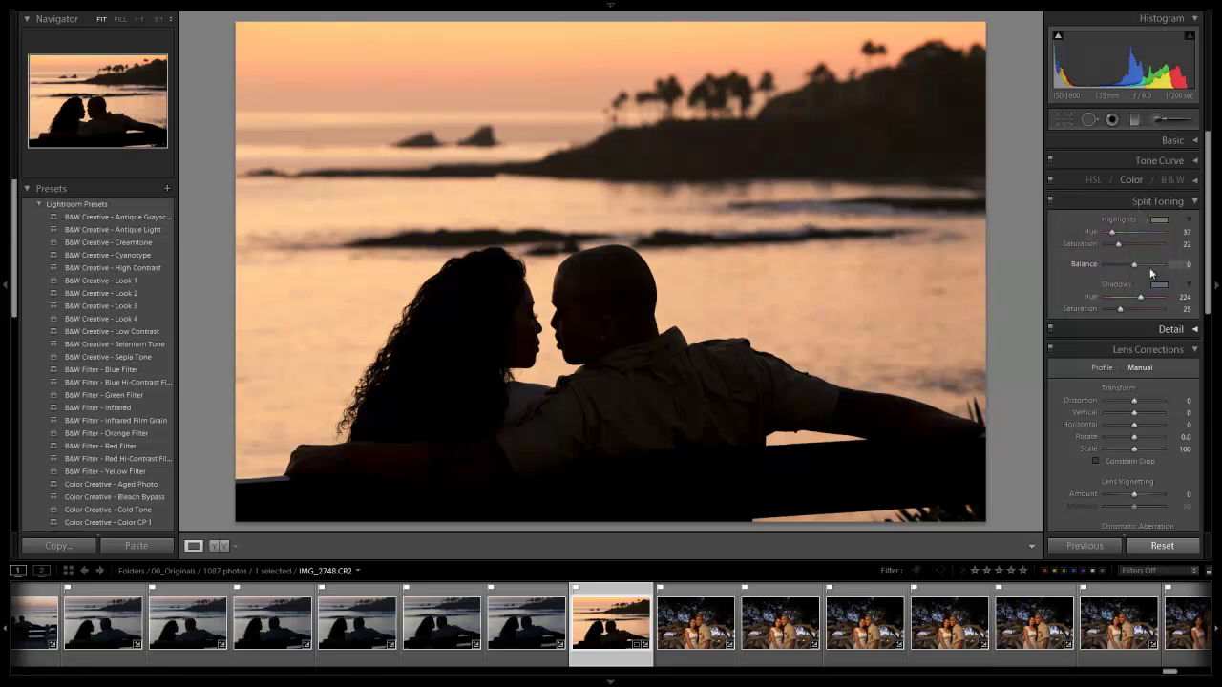
mouse_move(1135, 263)
mouse_down()
mouse_move(1112, 269)
mouse_move(1145, 273)
mouse_up()
click(1145, 201)
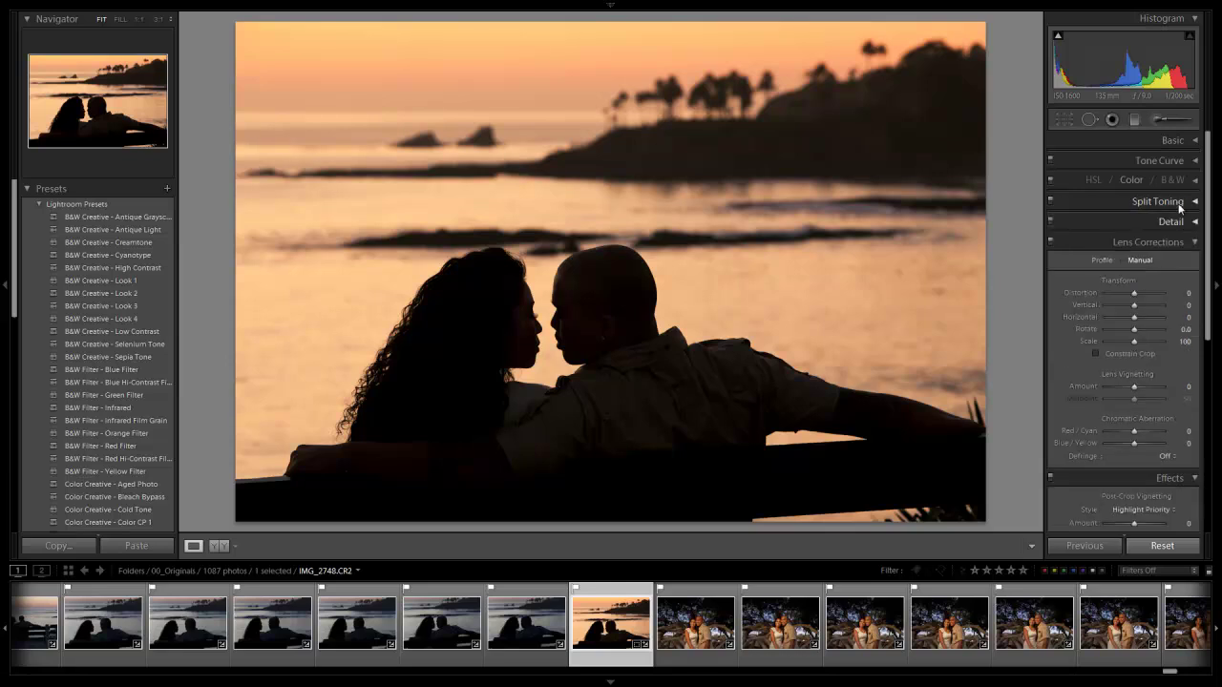
Sharpen the photo with Amount 70, Radius 1.5 and Detail 30, checking the couple's faces at 1:1 zoom.
click(1085, 223)
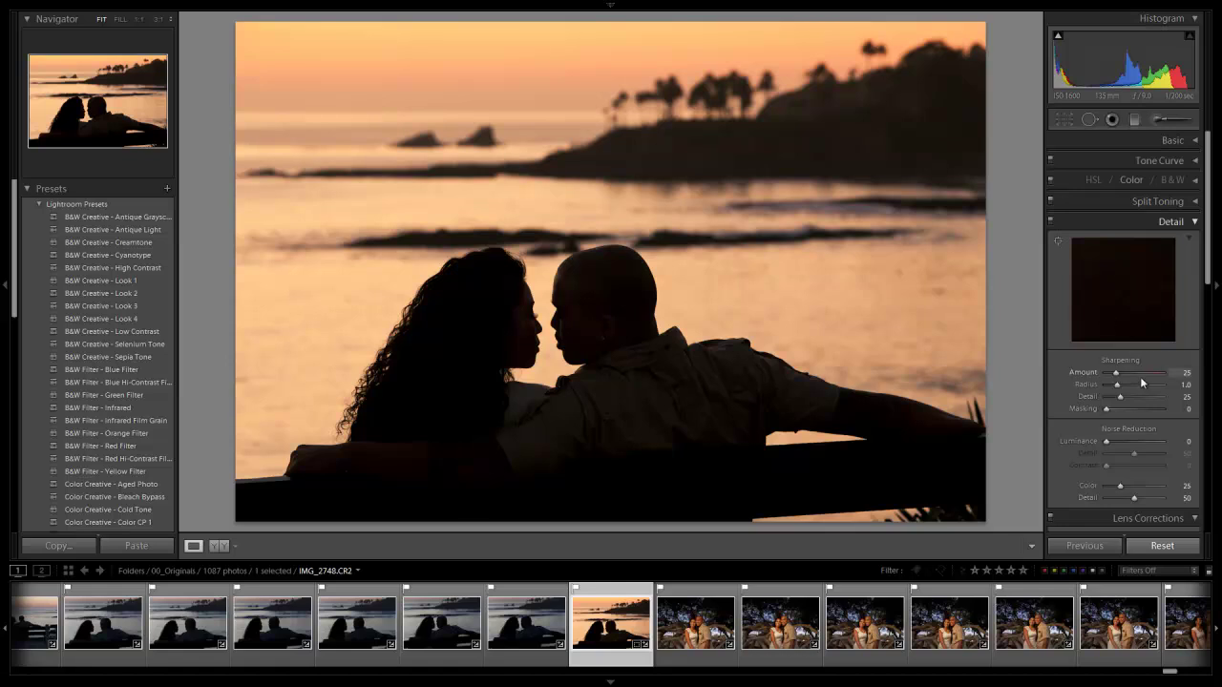
scroll(1143, 380, down, 2)
click(545, 324)
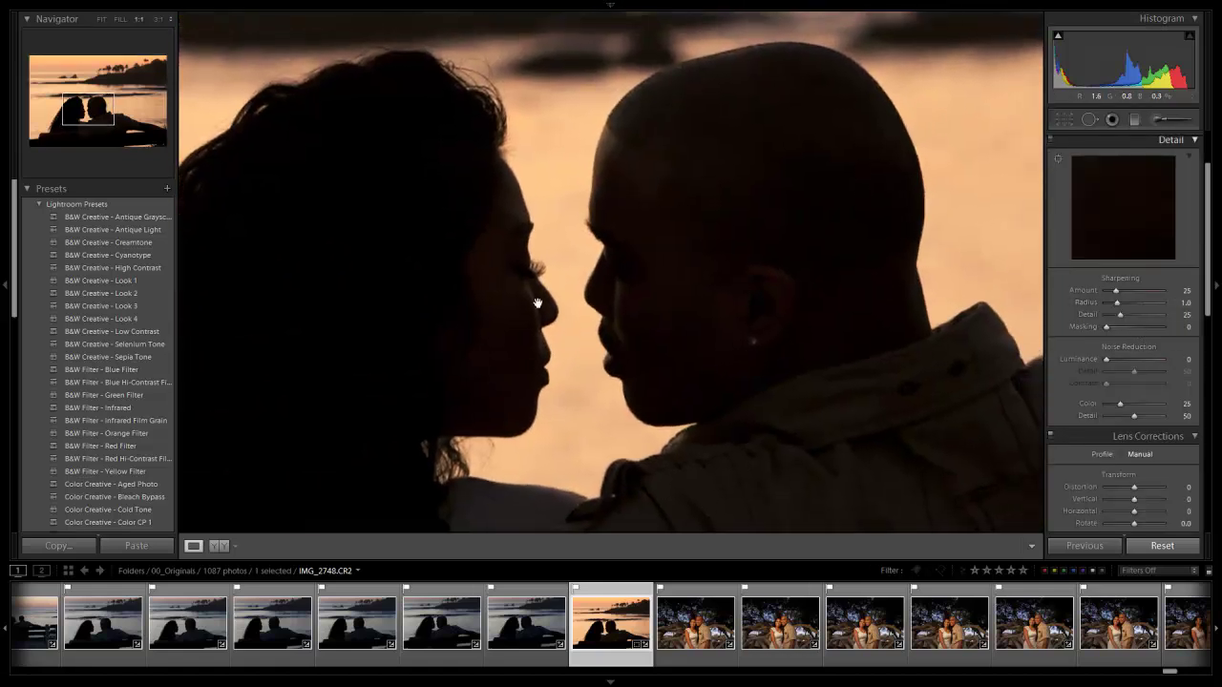
drag(1116, 291, 1130, 296)
key(shift)
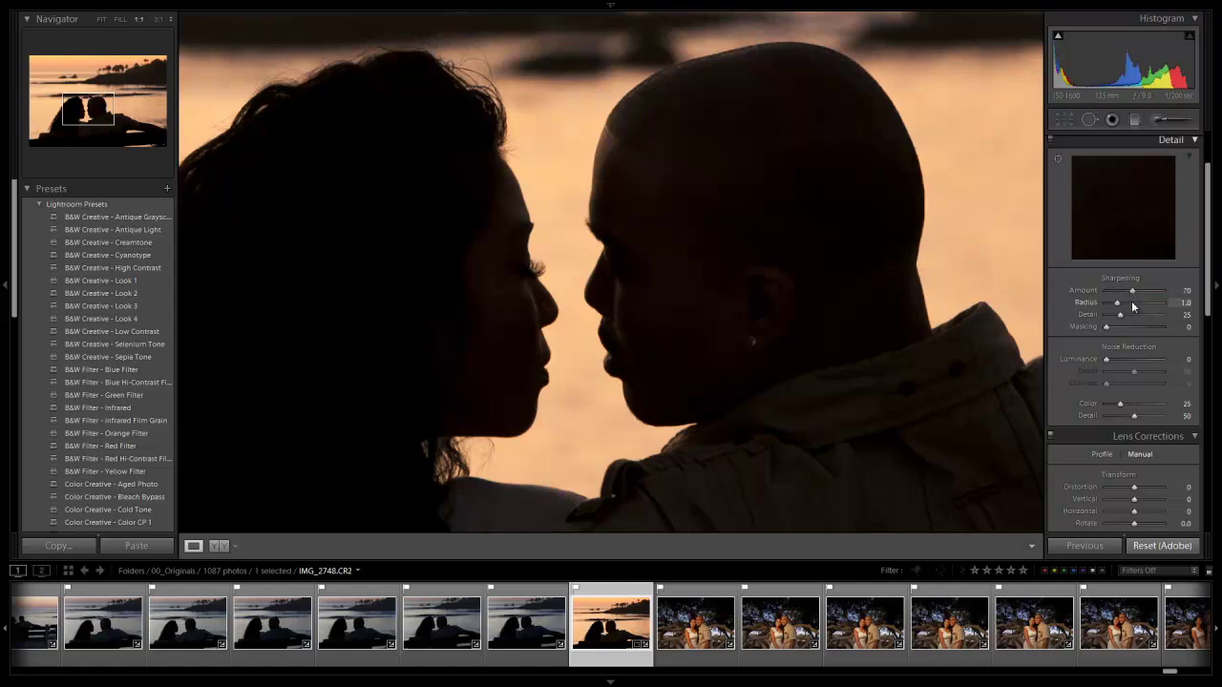
key(Down)
key(Up)
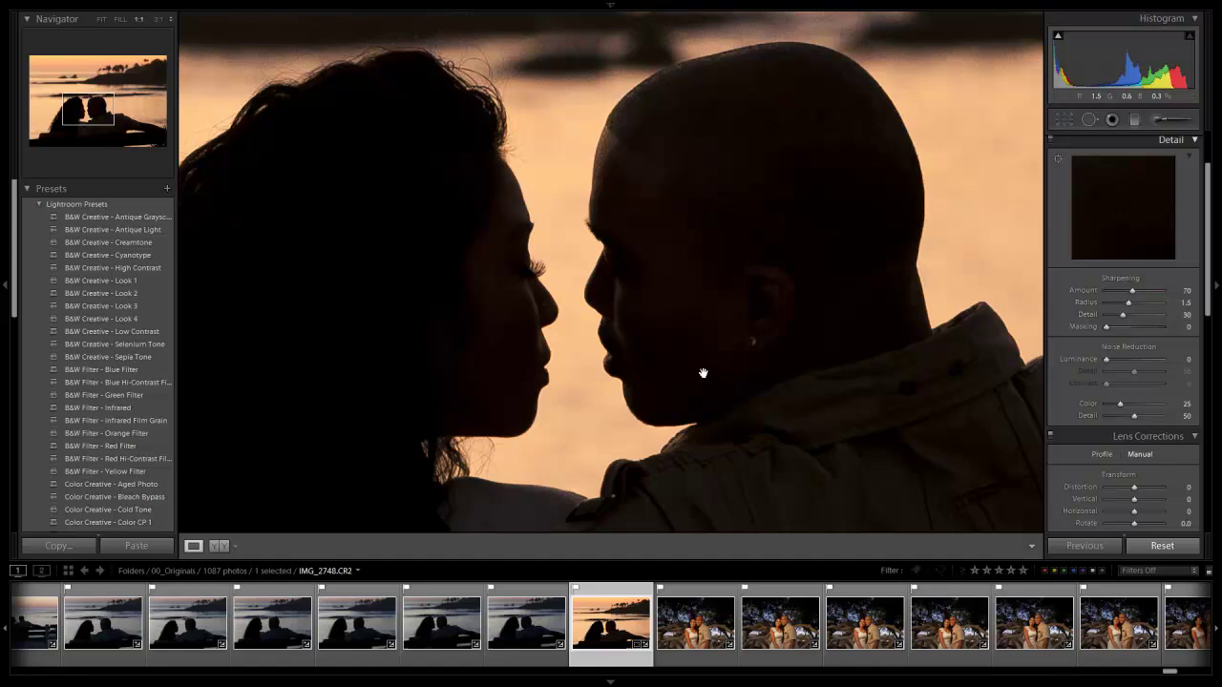
Try a sharpening Amount of 150 while checking the couple's faces at 1:1 zoom, and undo it.
drag(487, 287, 692, 244)
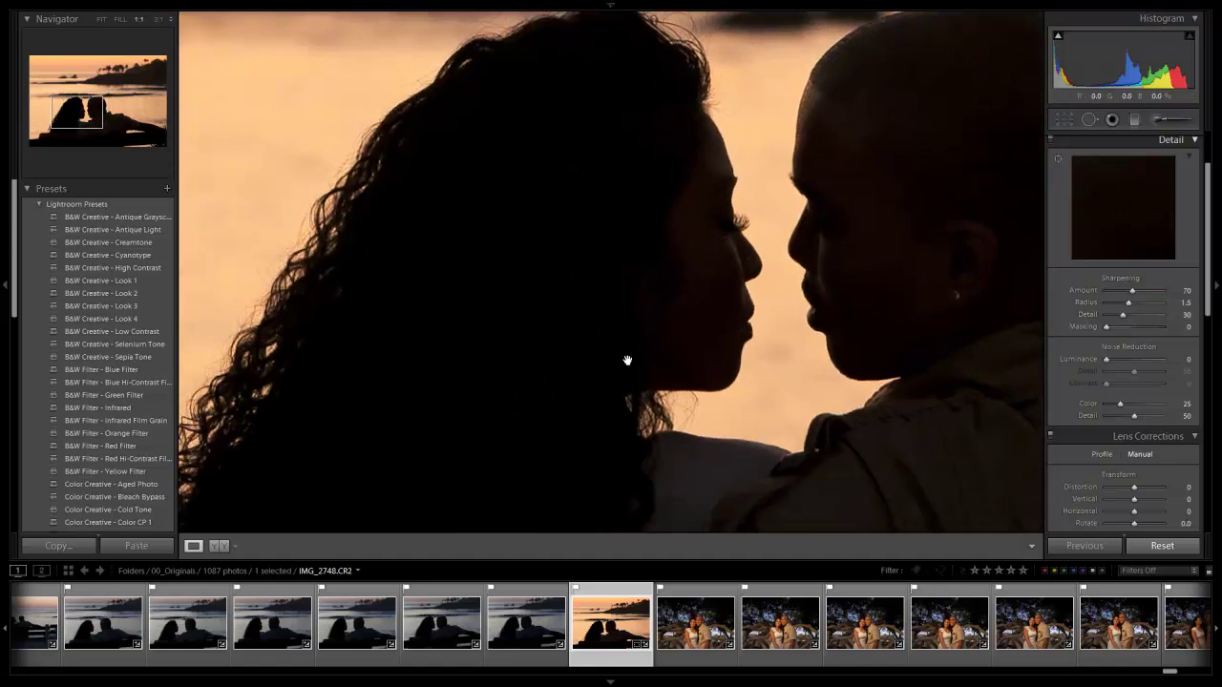
drag(699, 335, 573, 343)
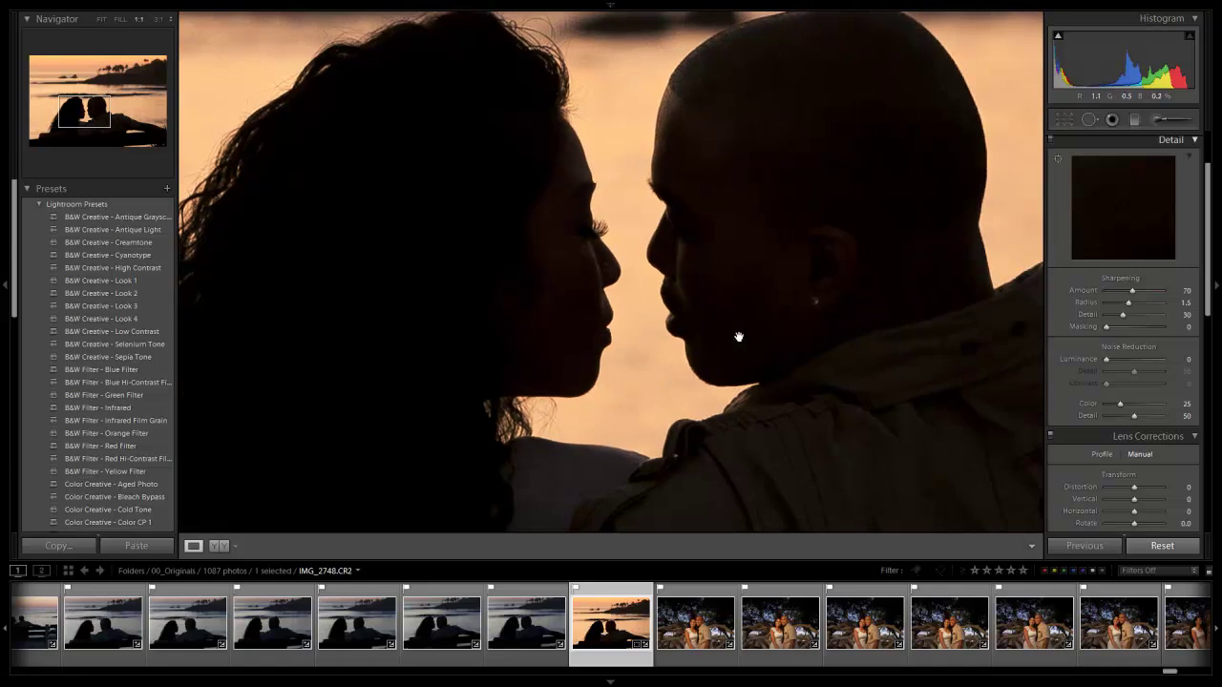
drag(1149, 296, 1186, 295)
key(ctrl+z)
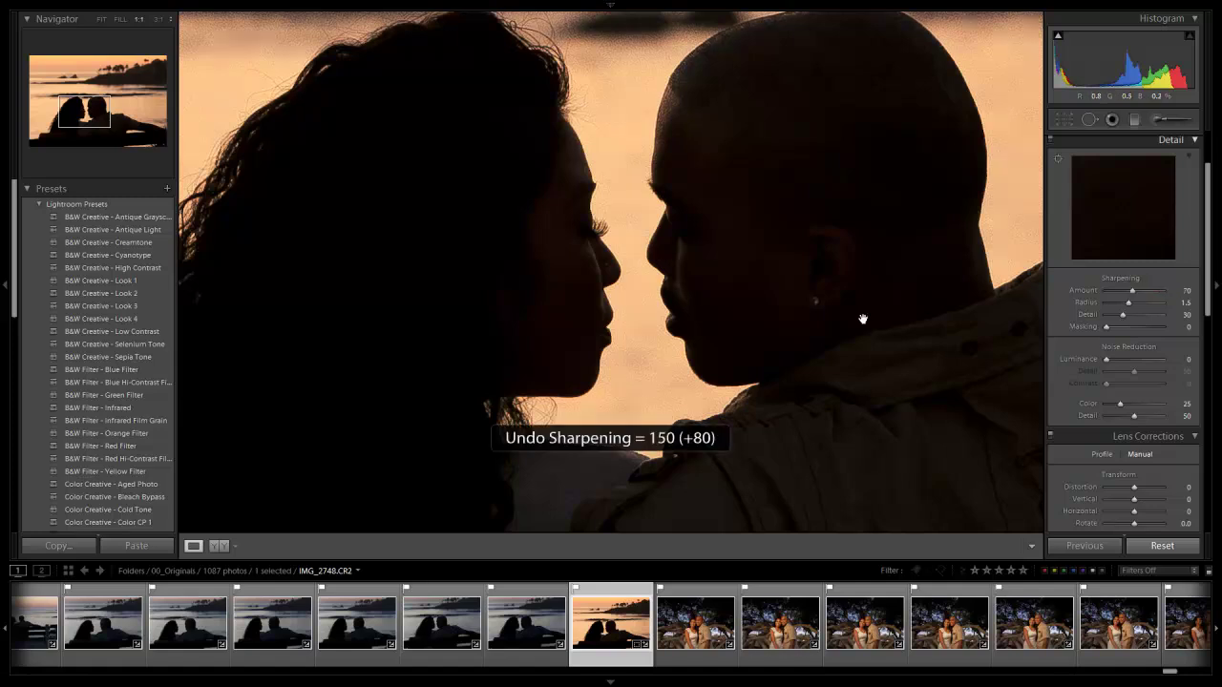
click(717, 322)
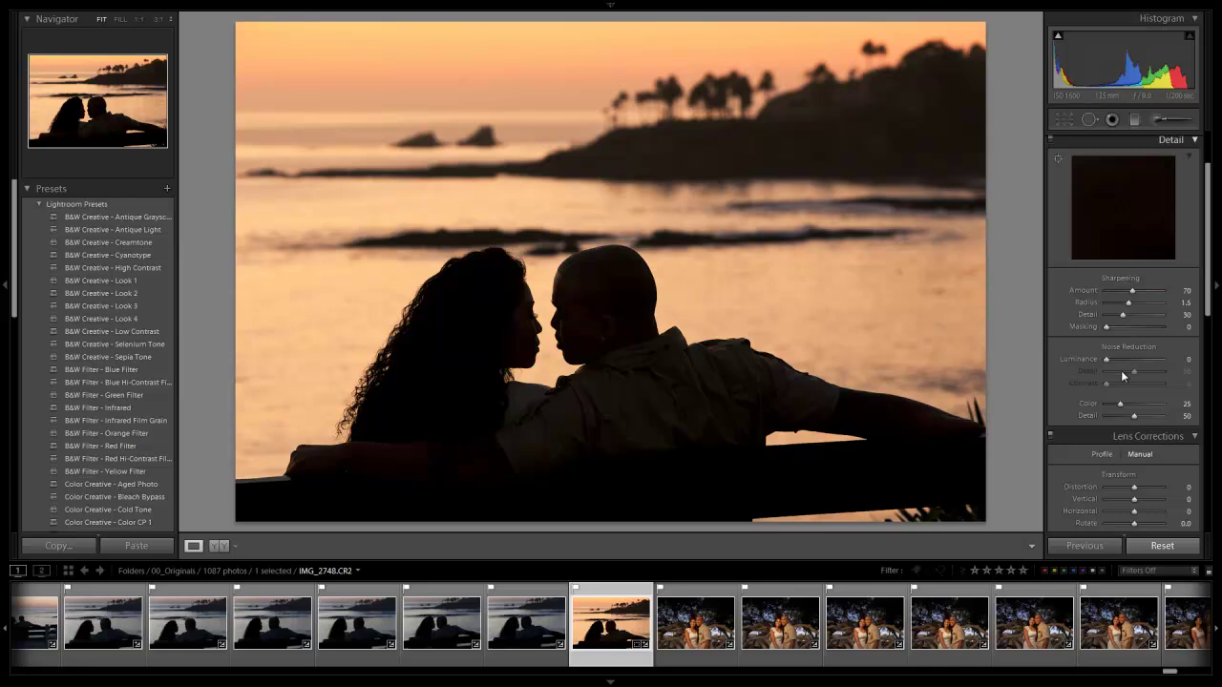
Inspect the sharpened background at 1:1 zoom, from the water and rocks to the hillside and palm trees.
drag(610, 286, 692, 386)
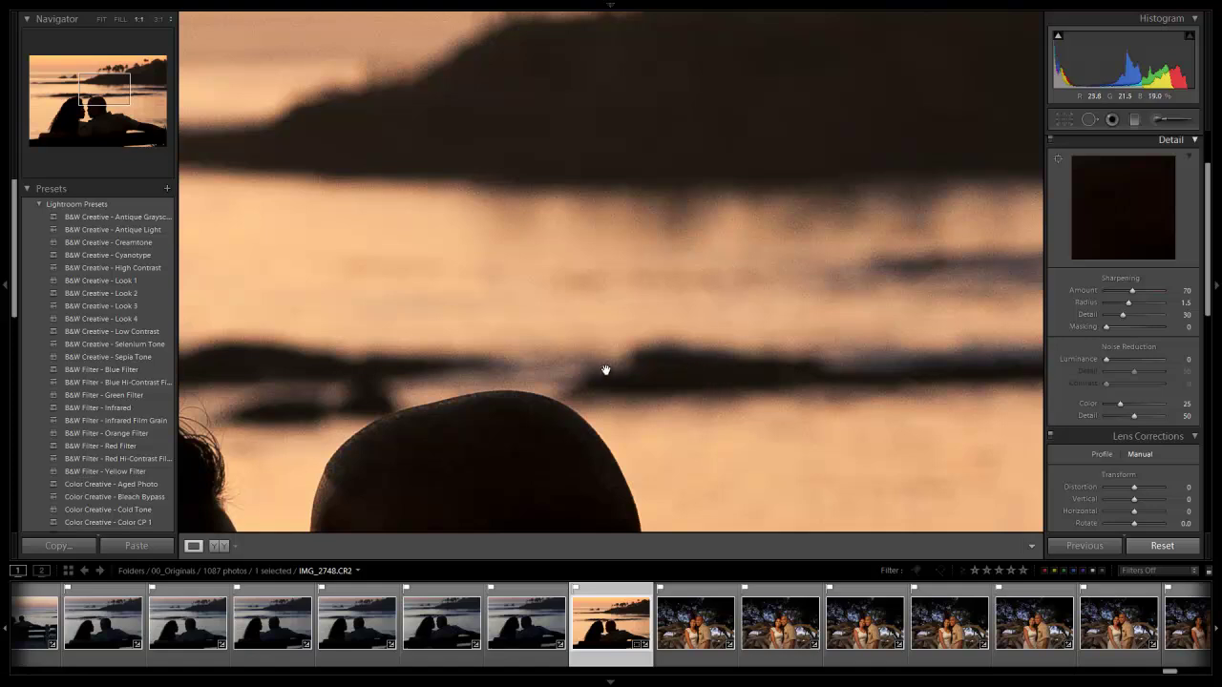
drag(717, 328, 661, 328)
drag(744, 324, 651, 361)
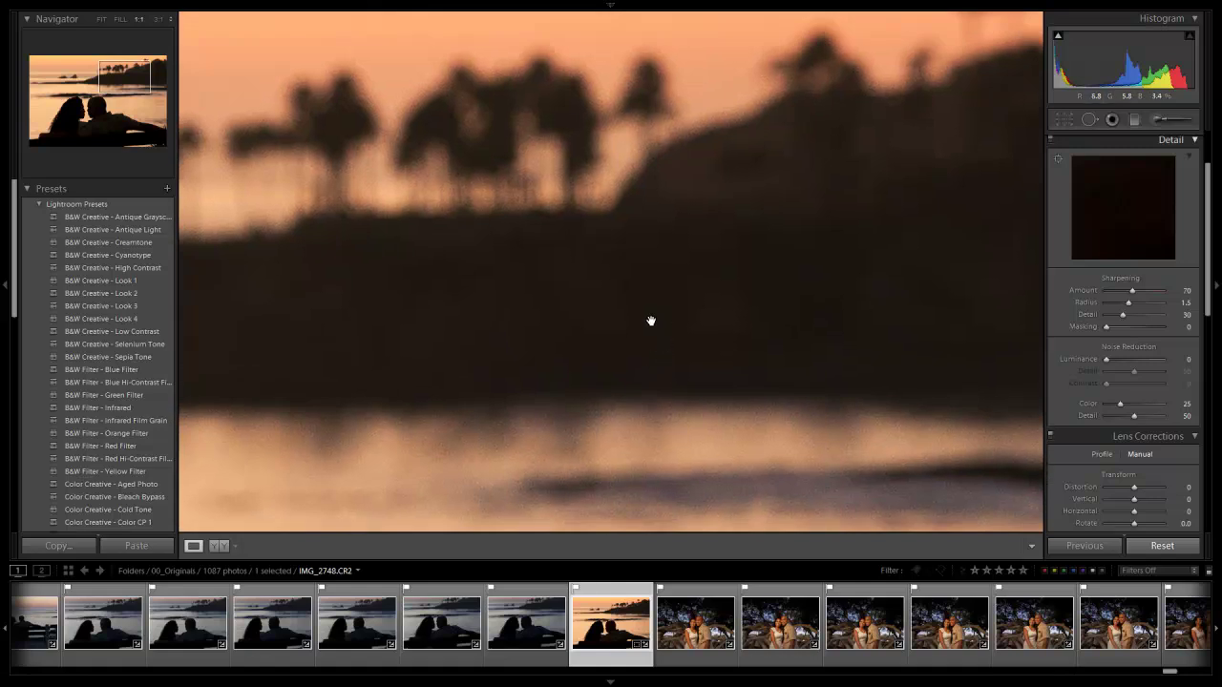
drag(655, 318, 545, 433)
drag(759, 383, 630, 376)
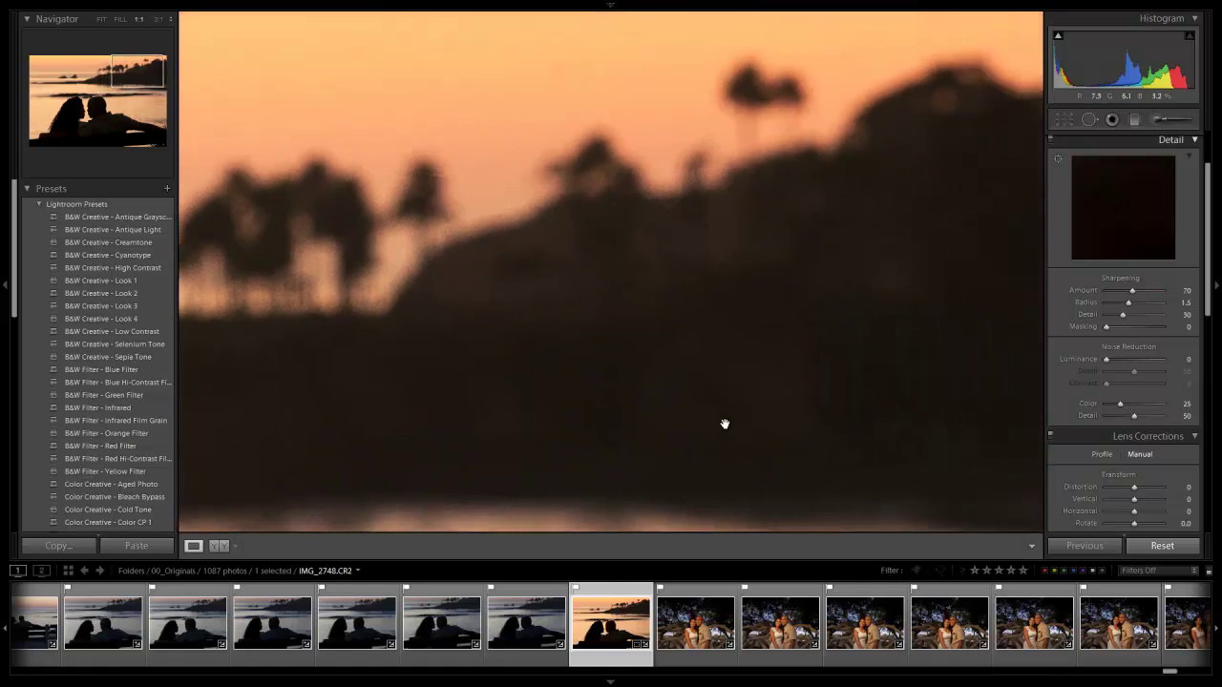
click(586, 400)
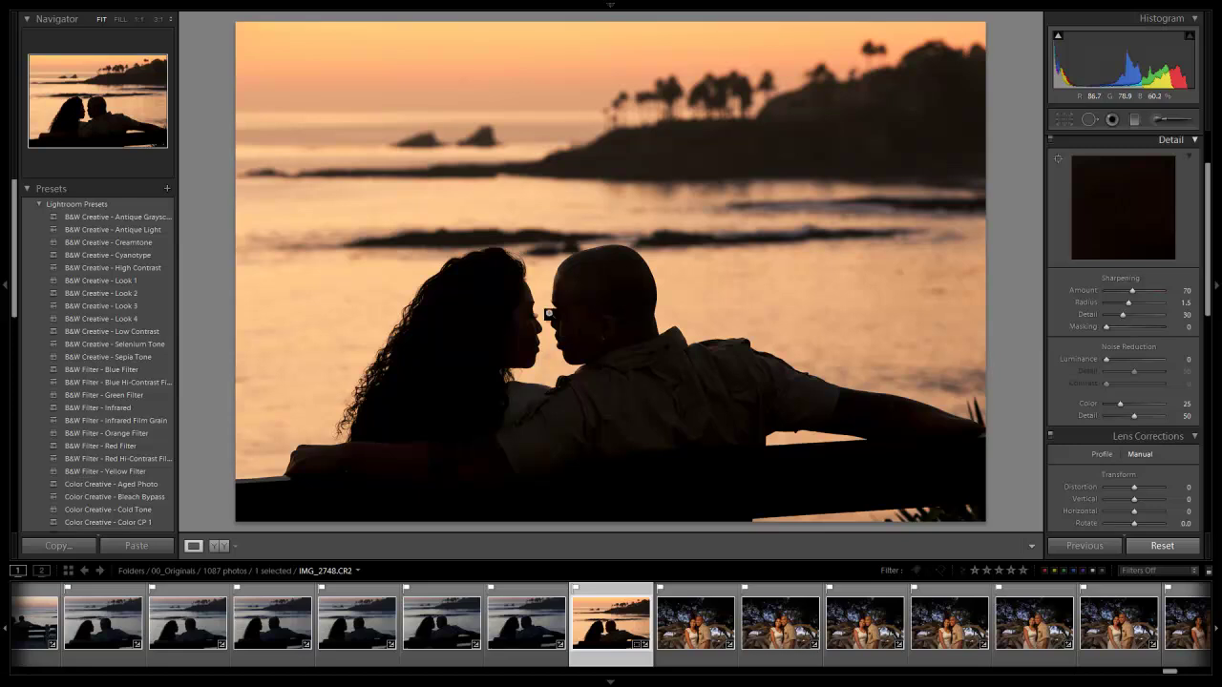
Darken the photo's edges with a Lens Vignetting Amount of -31 and a Midpoint of 0.
click(1192, 141)
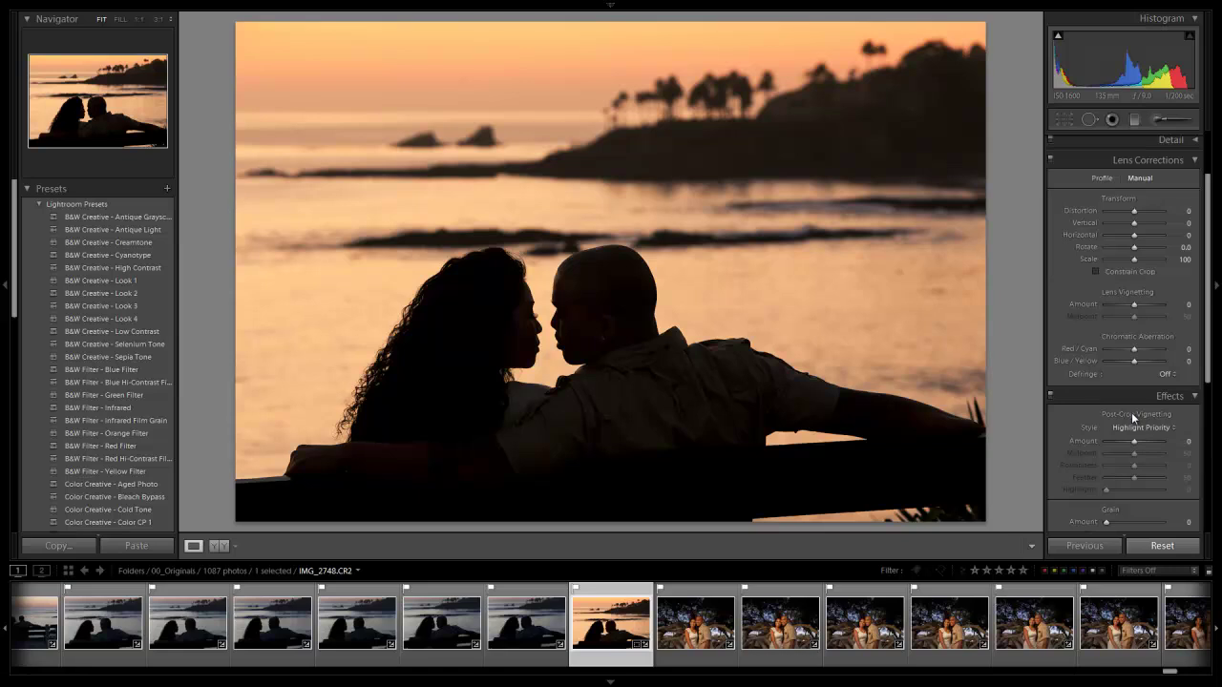
drag(1134, 304, 1120, 308)
drag(1135, 306, 1140, 306)
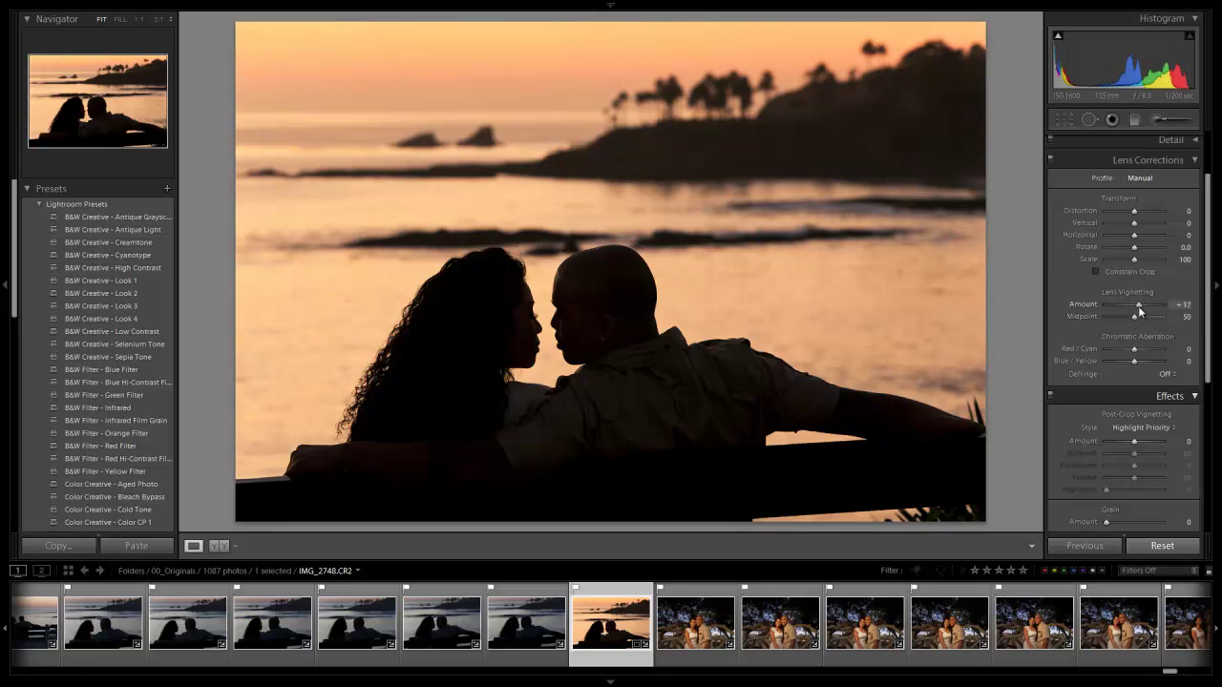
drag(1140, 305, 1131, 317)
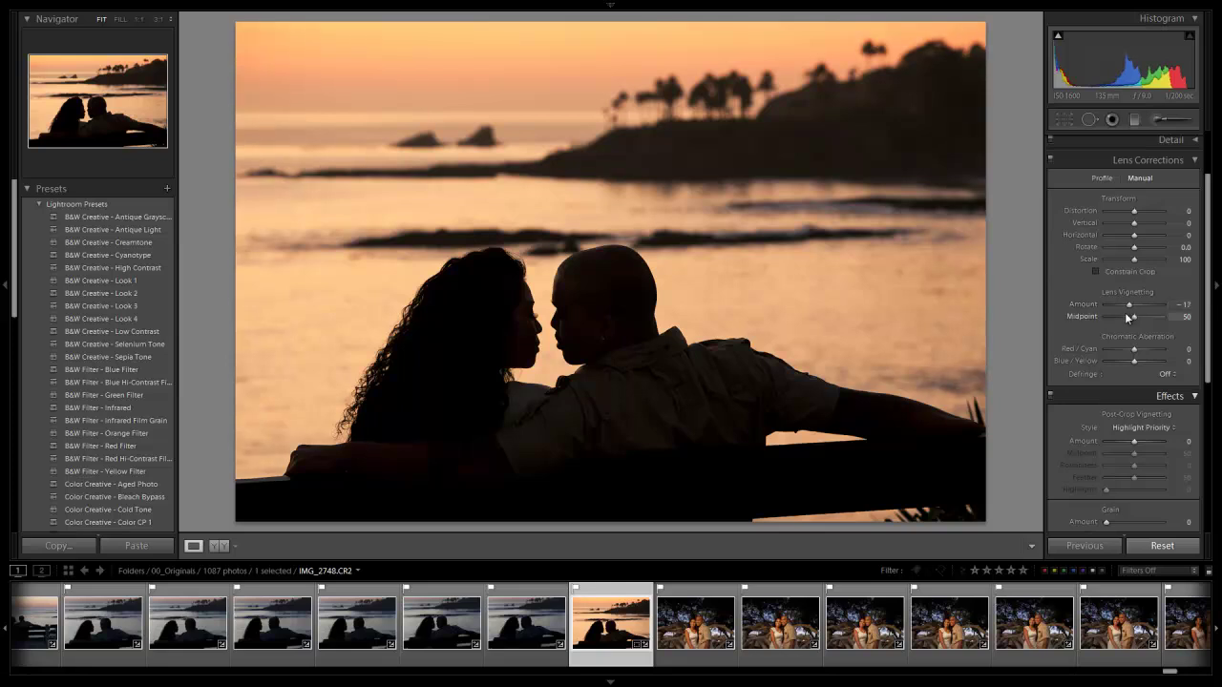
drag(1123, 321, 1098, 326)
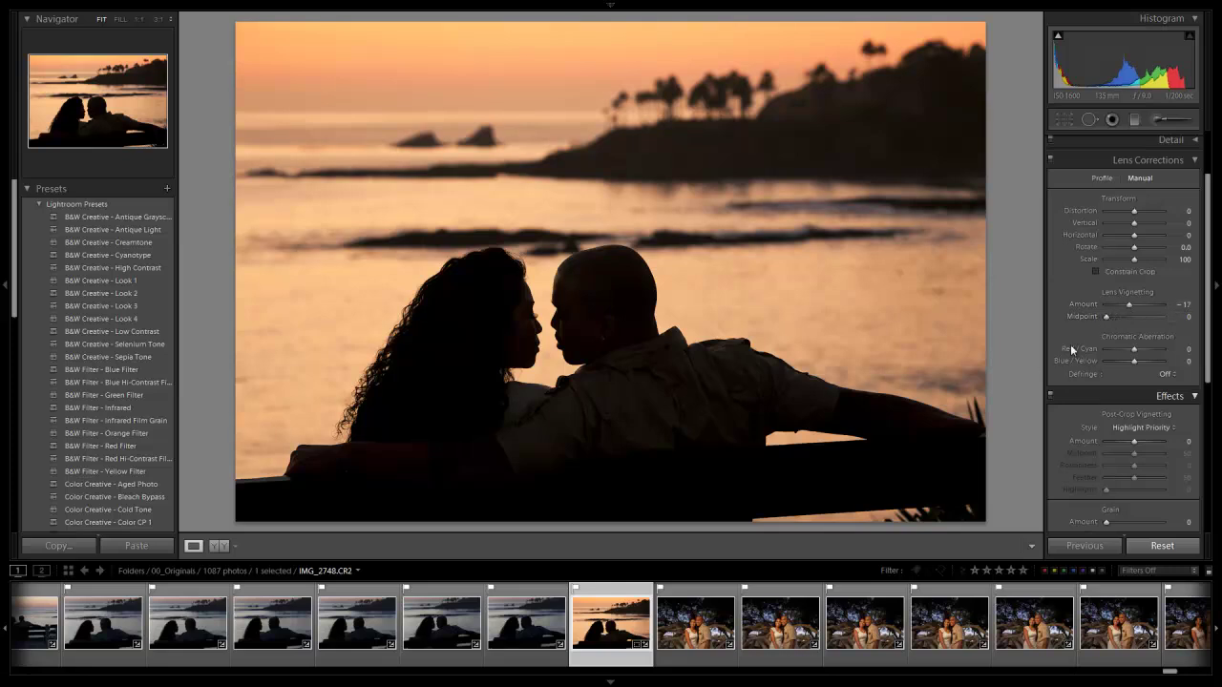
drag(1129, 306, 1124, 307)
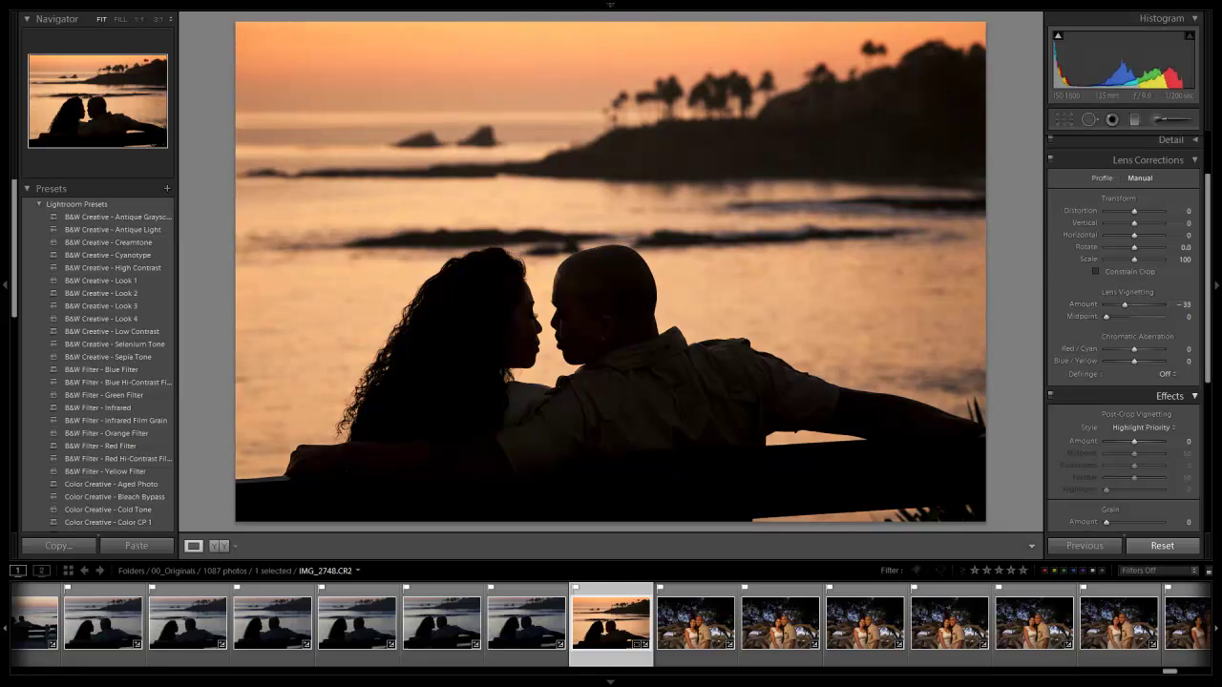
drag(1119, 303, 1123, 309)
Collapse the Lens Corrections, Effects and Camera Calibration settings.
scroll(1139, 351, down, 3)
scroll(1137, 403, up, 5)
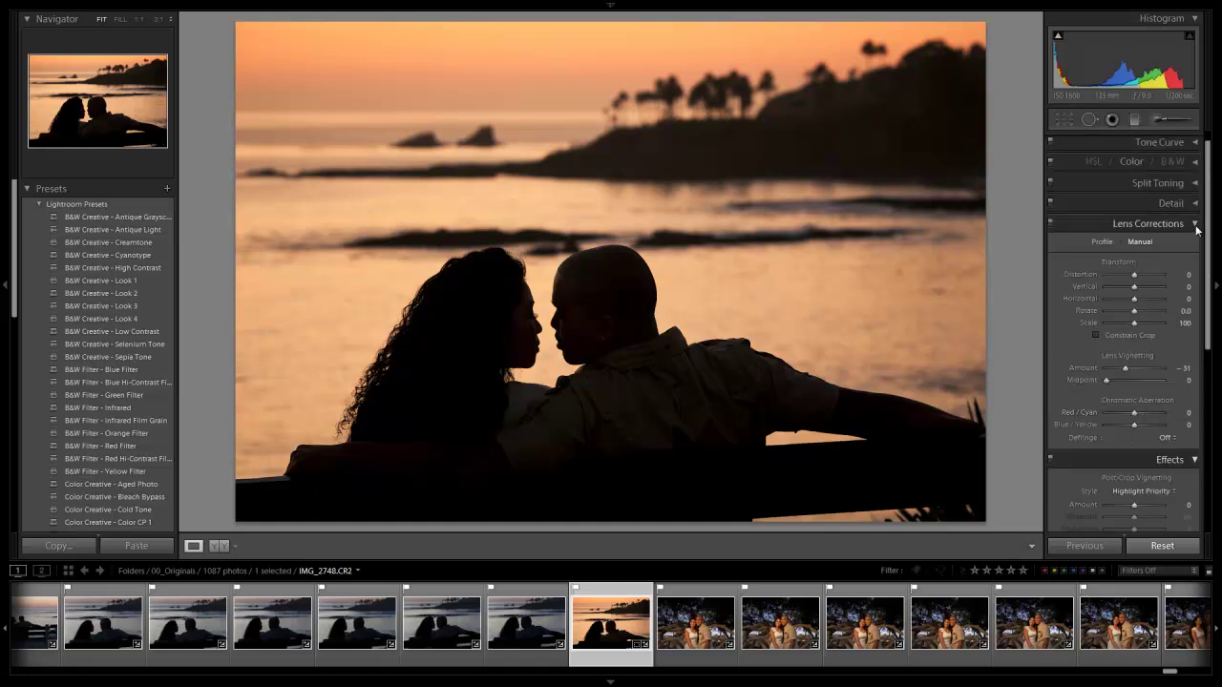
click(1192, 226)
click(1193, 243)
click(1193, 283)
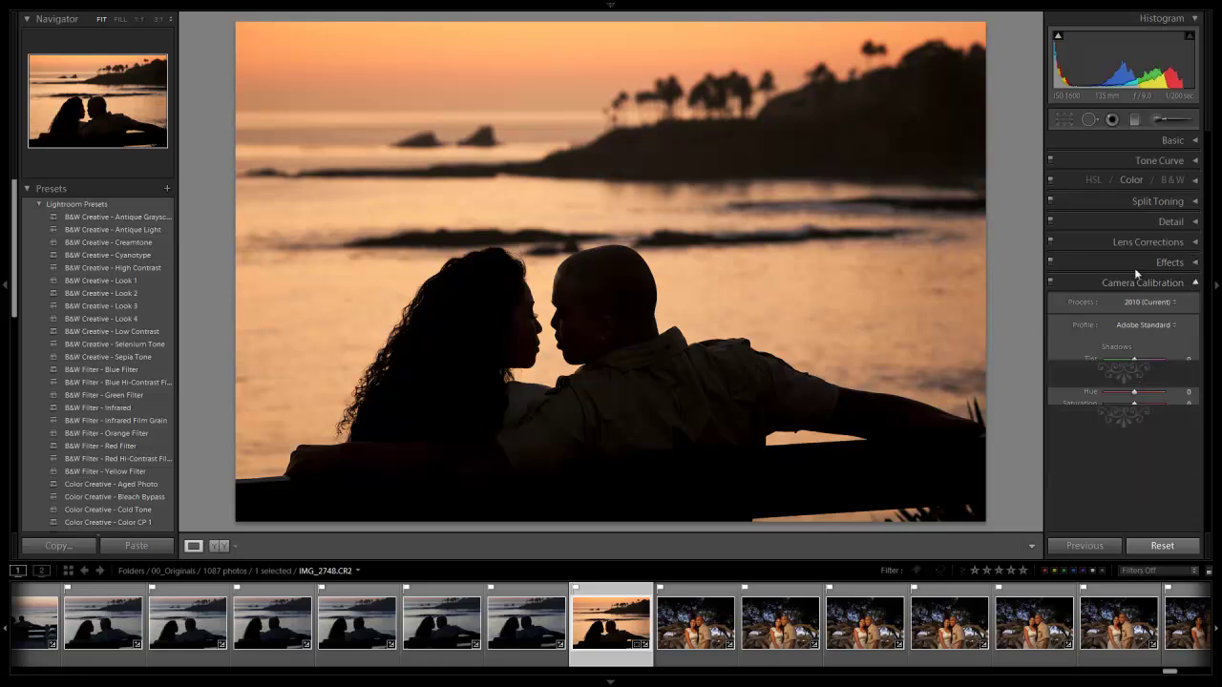
Compare the edited silhouette photo with its unedited Before version, ending on the edited version.
key(backslash)
key(backslash)
key(backslash)
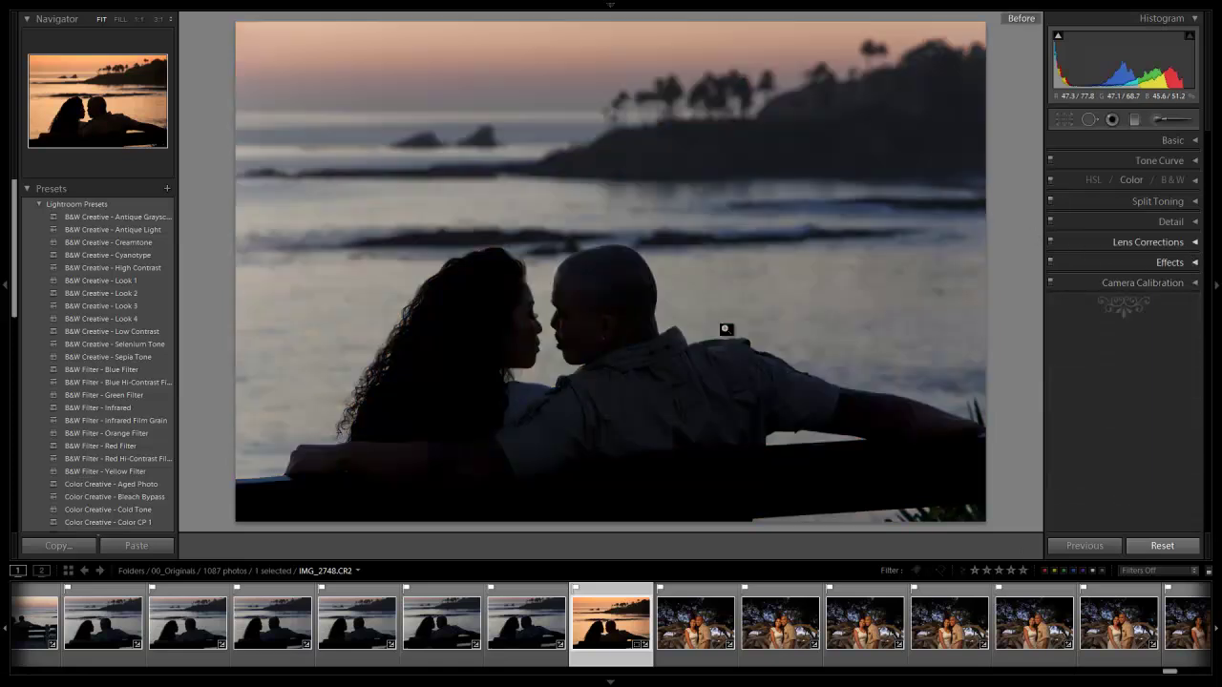
key(backslash)
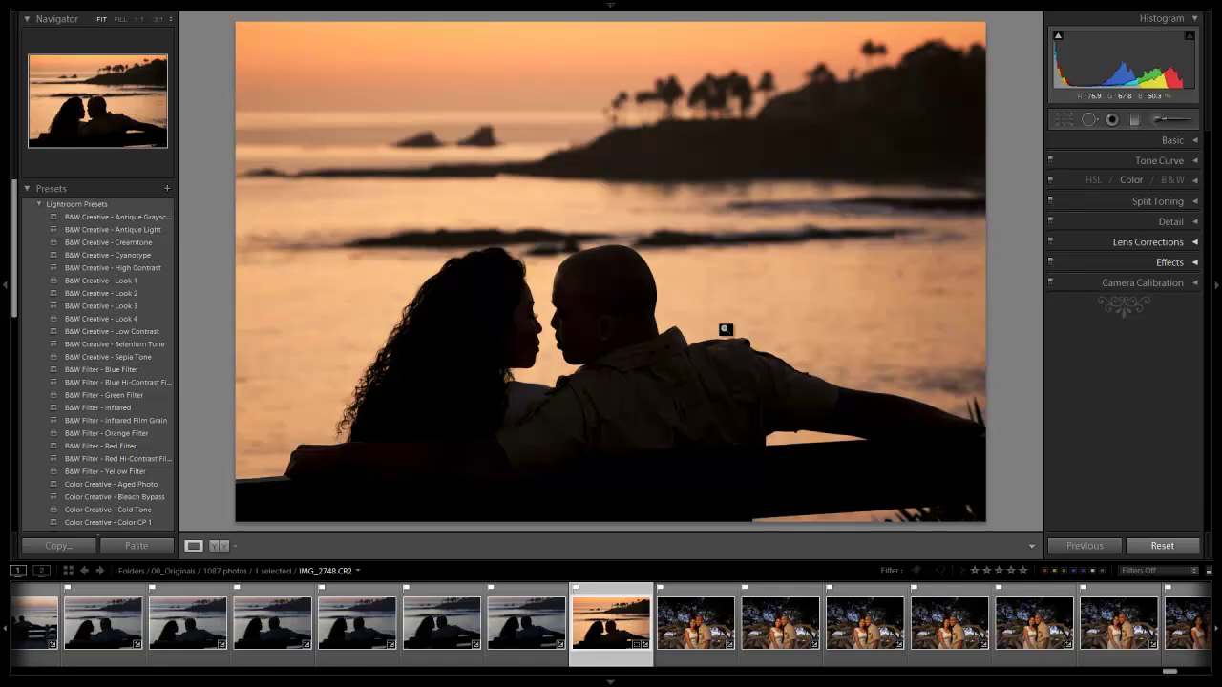